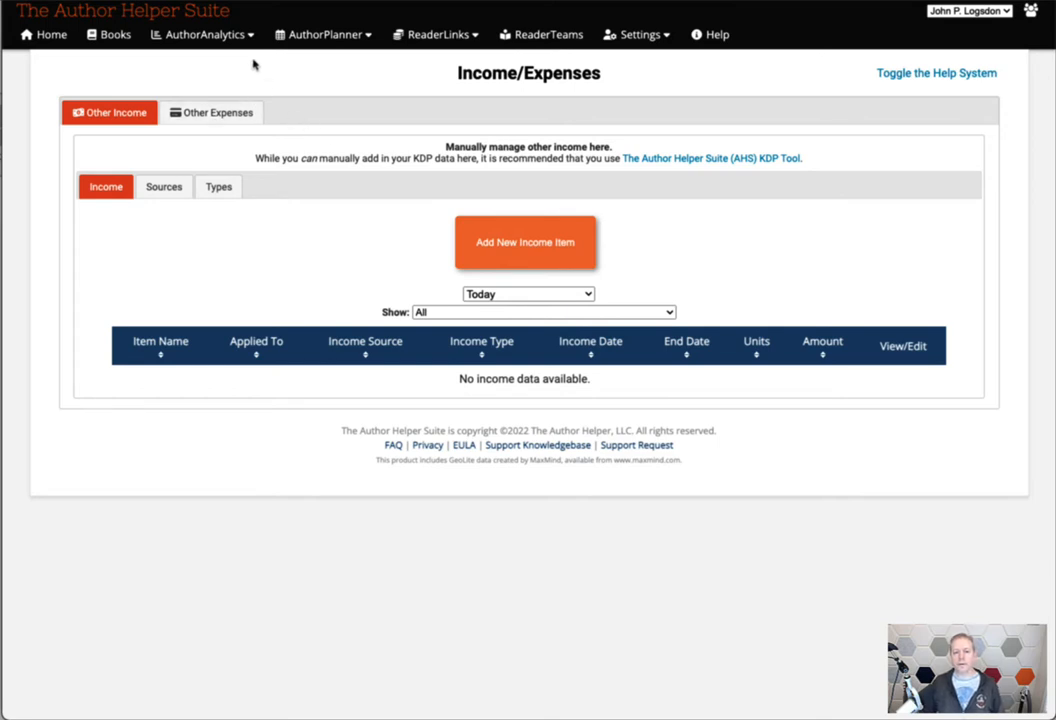
- Open the Other Income page of AuthorAnalytics
mouse_move(210, 40)
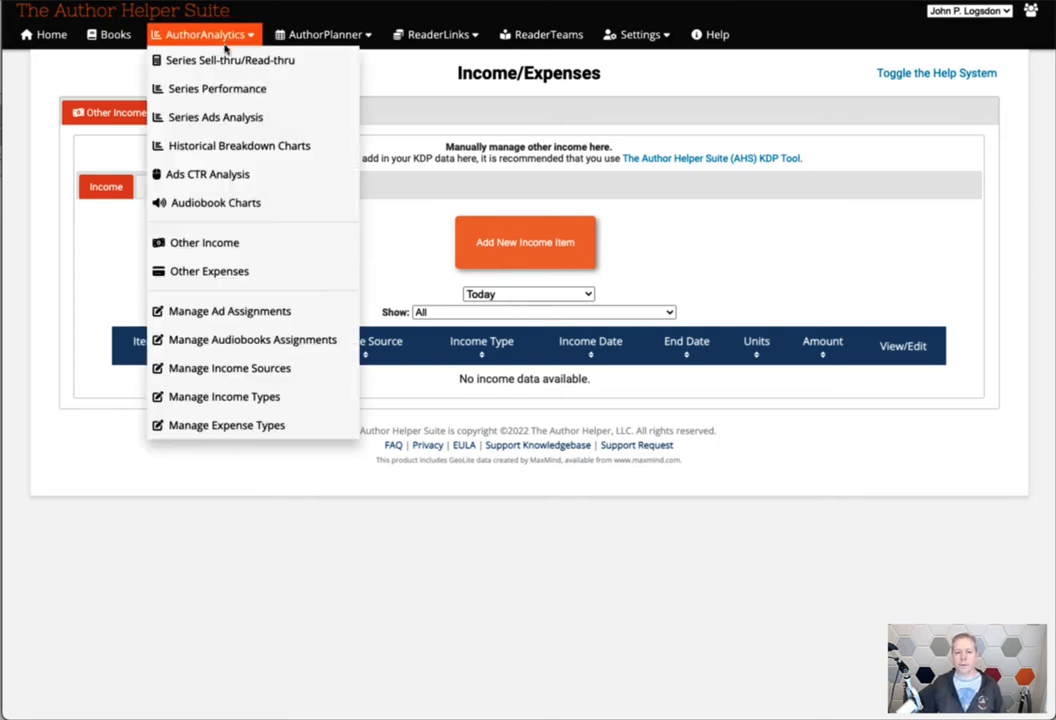
click(162, 244)
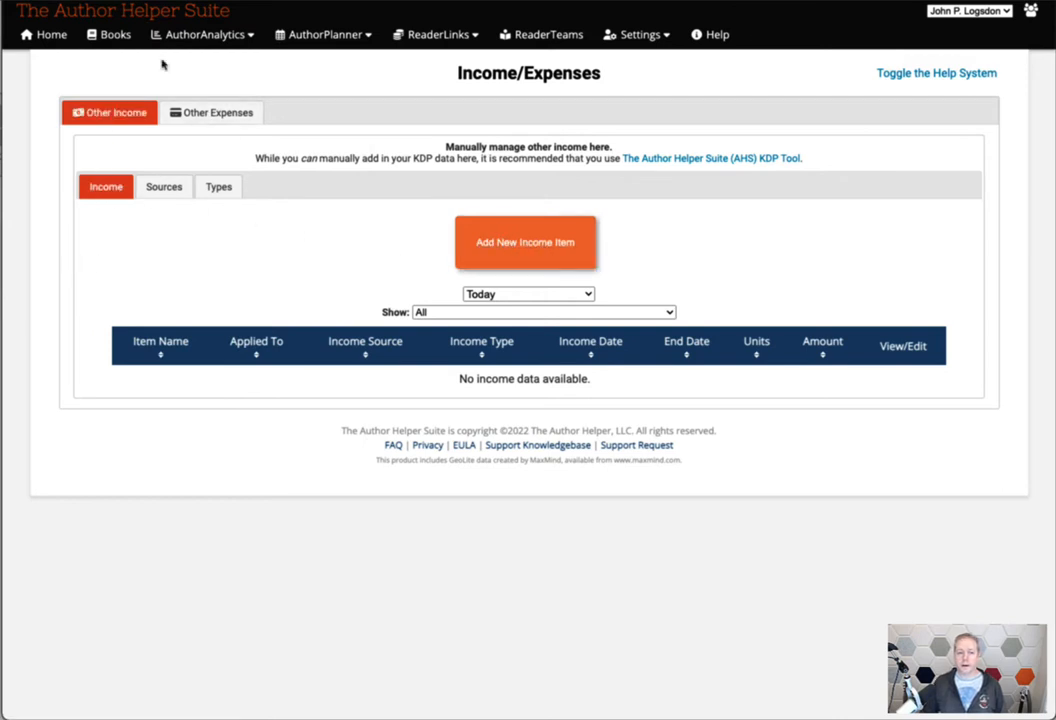
click(195, 1)
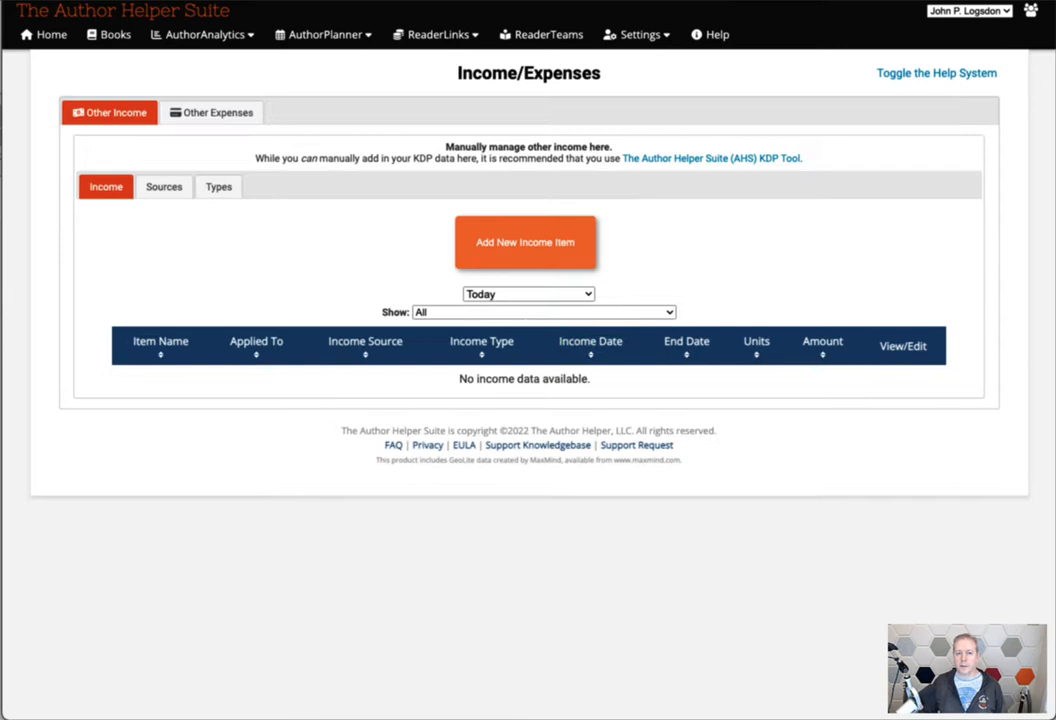
click(201, 35)
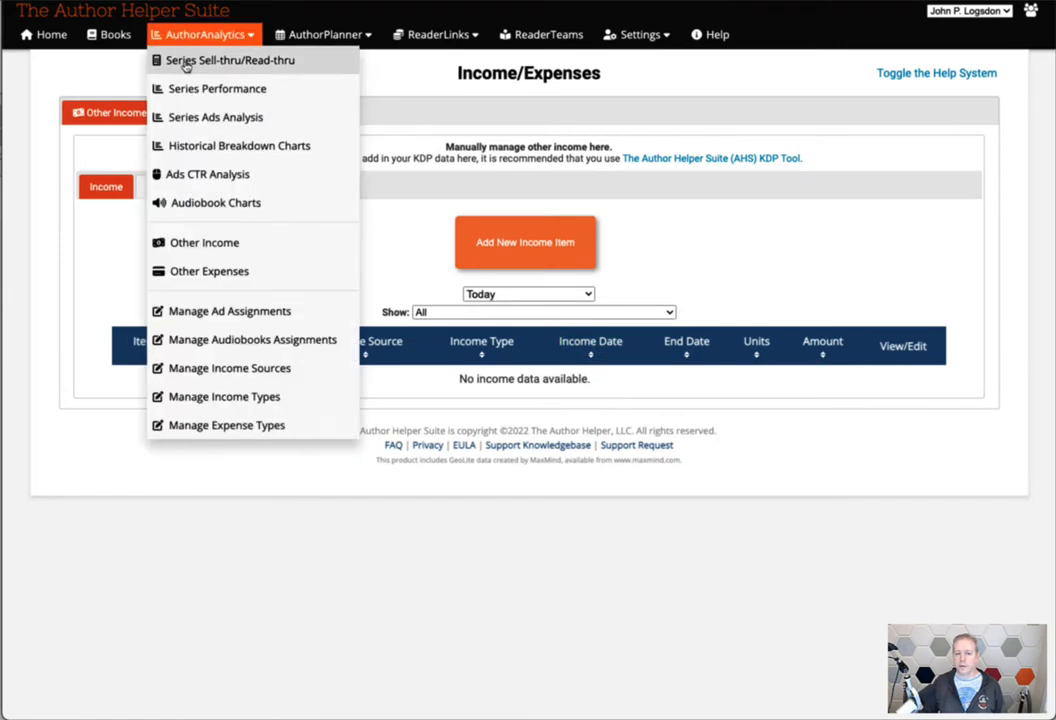
click(226, 242)
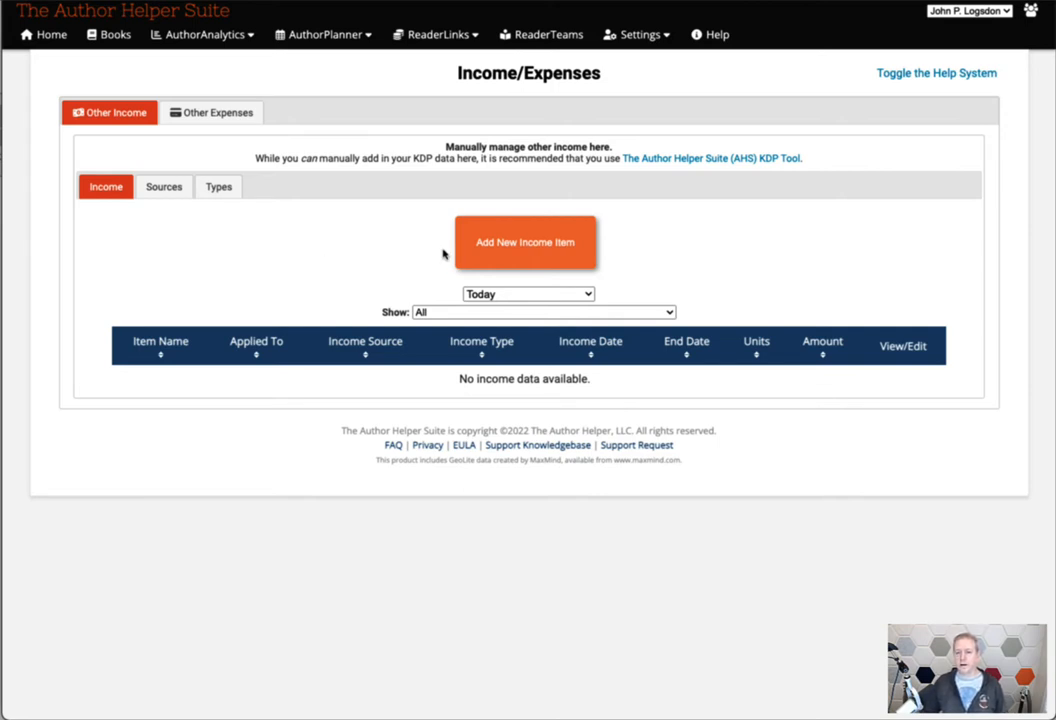
- Start a new income item and name it "Test"
click(548, 245)
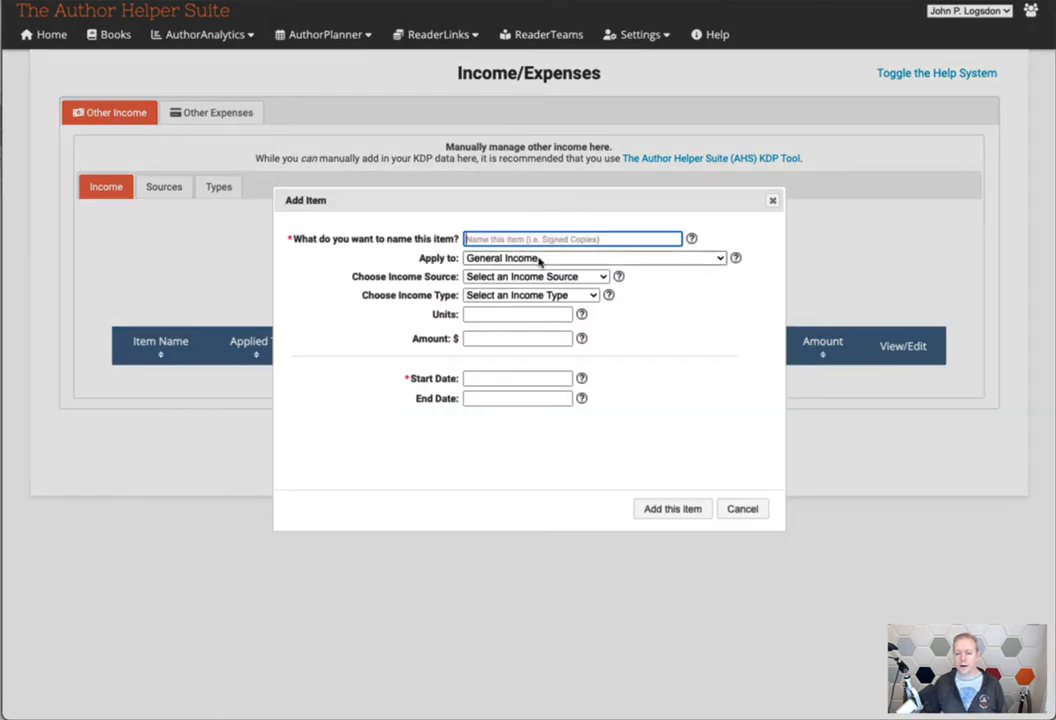
click(530, 260)
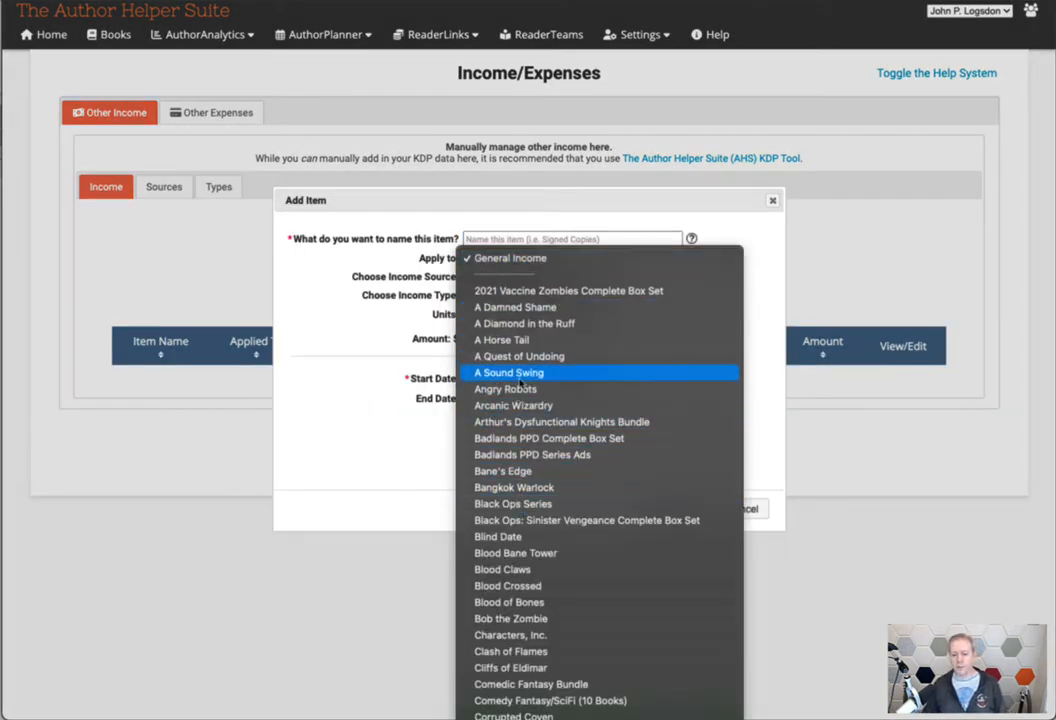
click(379, 303)
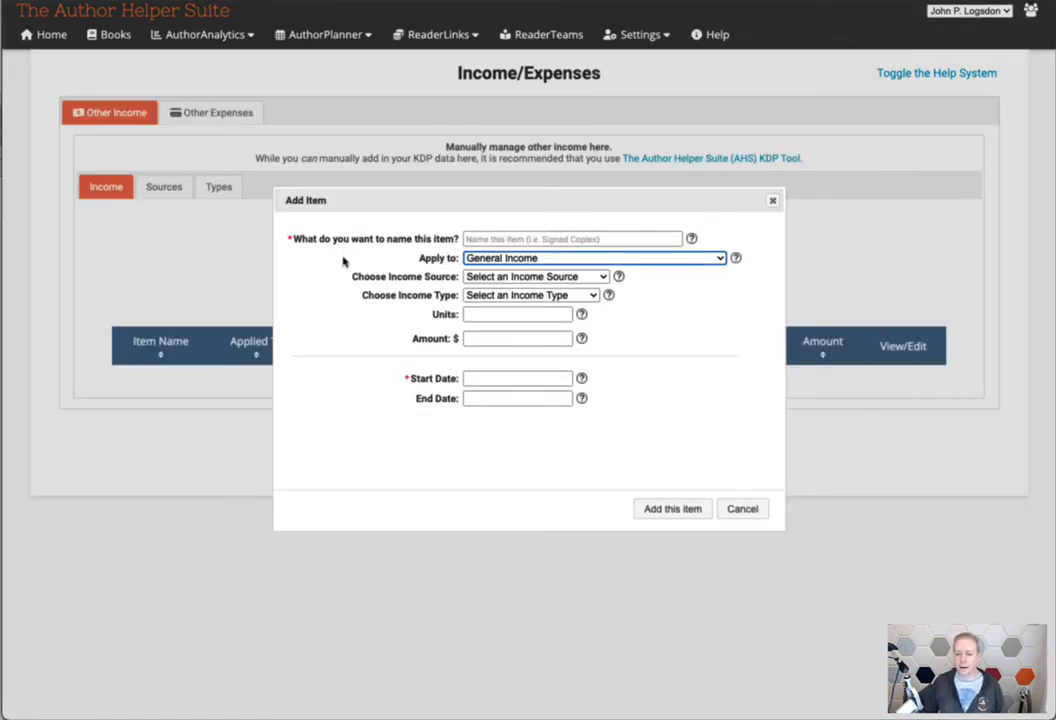
click(509, 240)
text(Test)
click(481, 268)
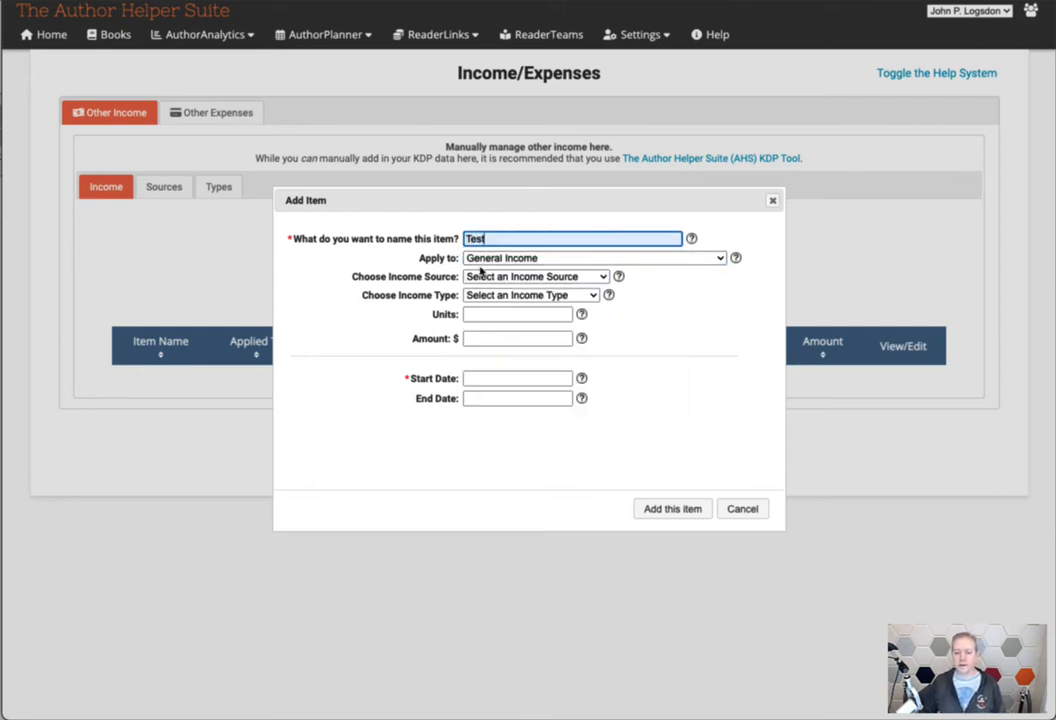
- Apply the new income item to the title Death Vaxxers
click(543, 261)
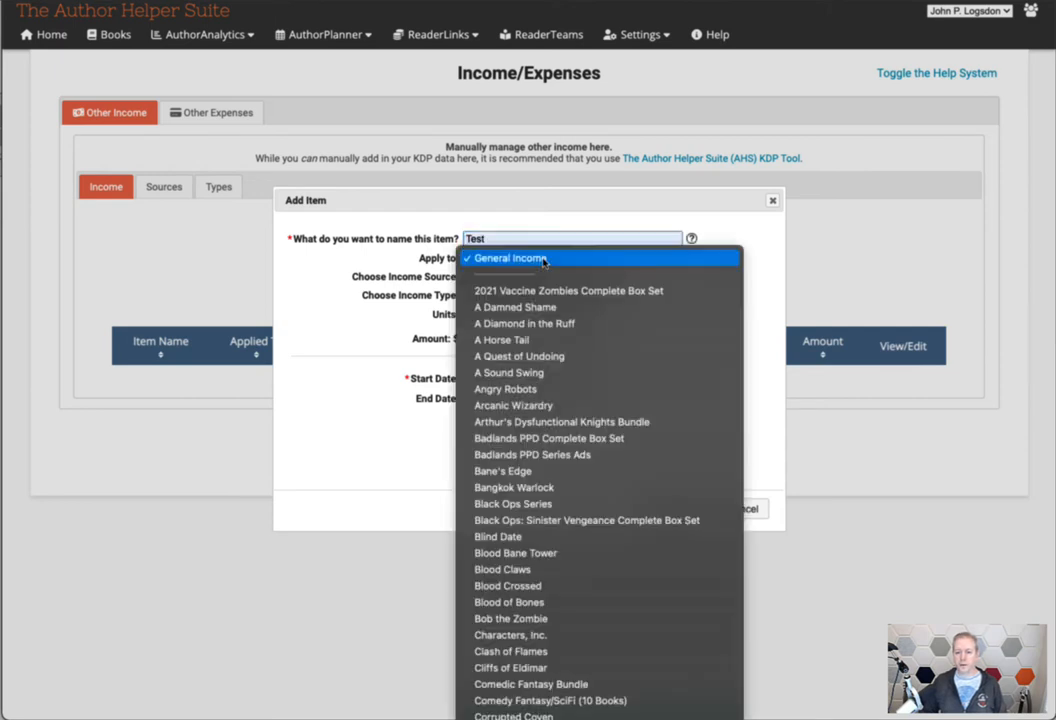
scroll(580, 520, down, 2)
scroll(590, 582, down, 5)
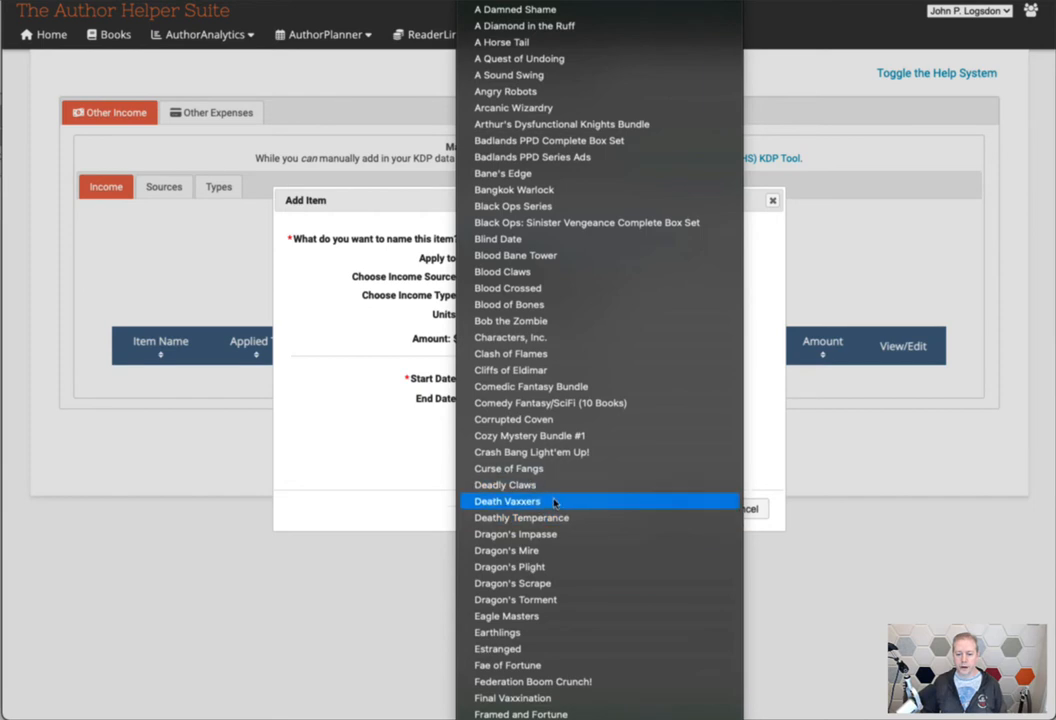
click(549, 500)
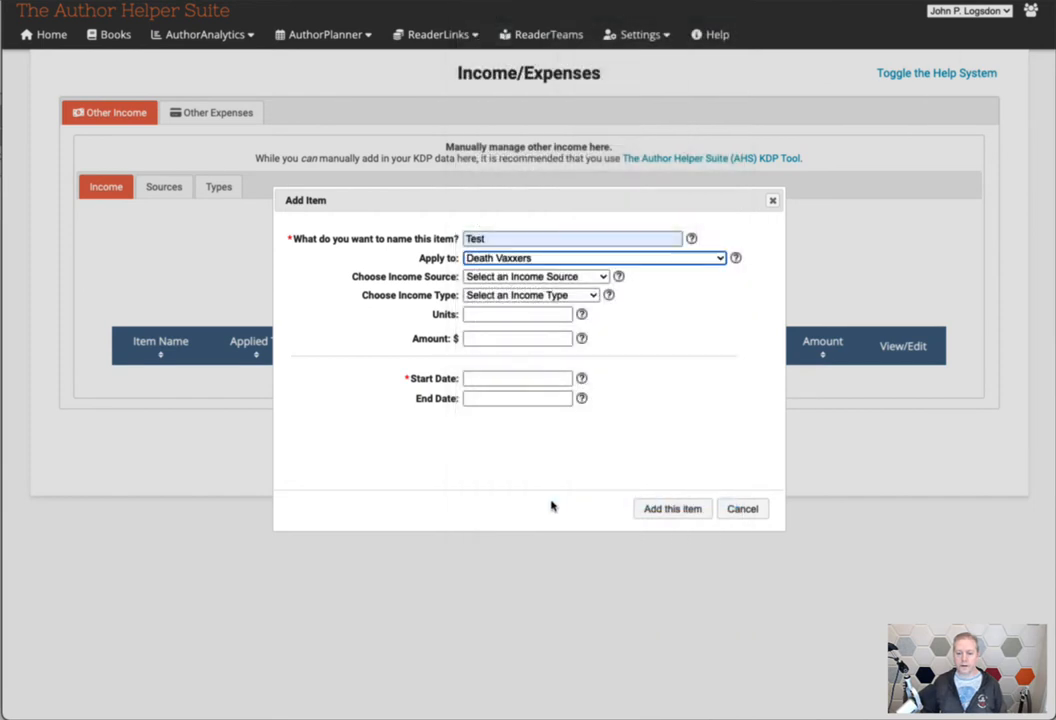
- Assign the income item to a newly created income source named "Test Source"
click(601, 277)
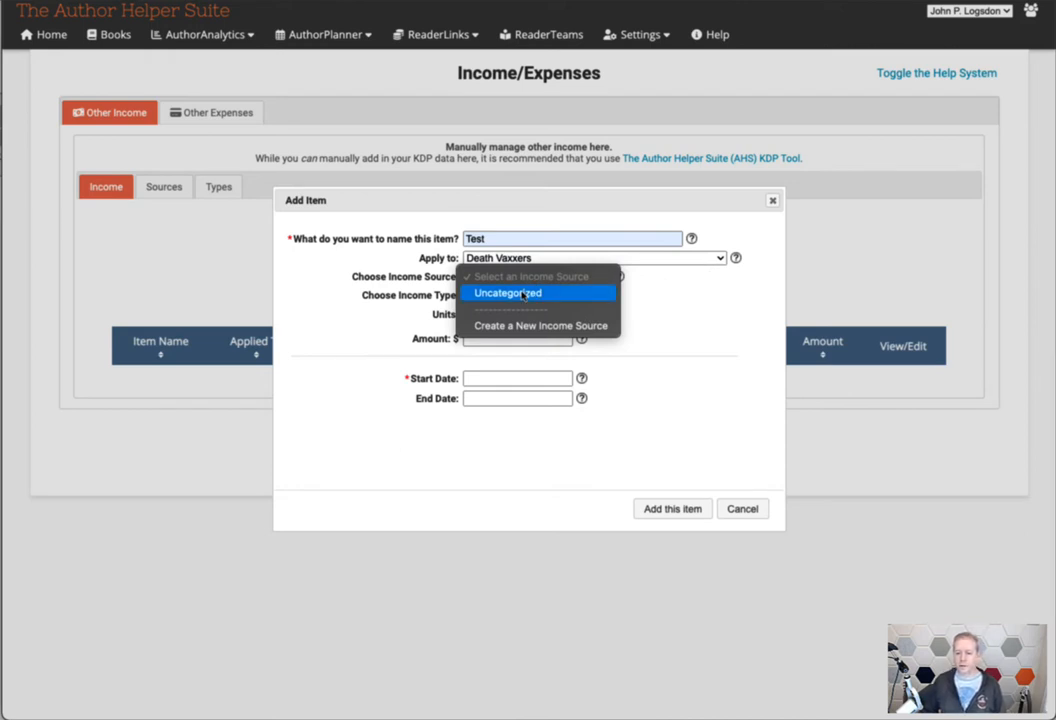
click(561, 326)
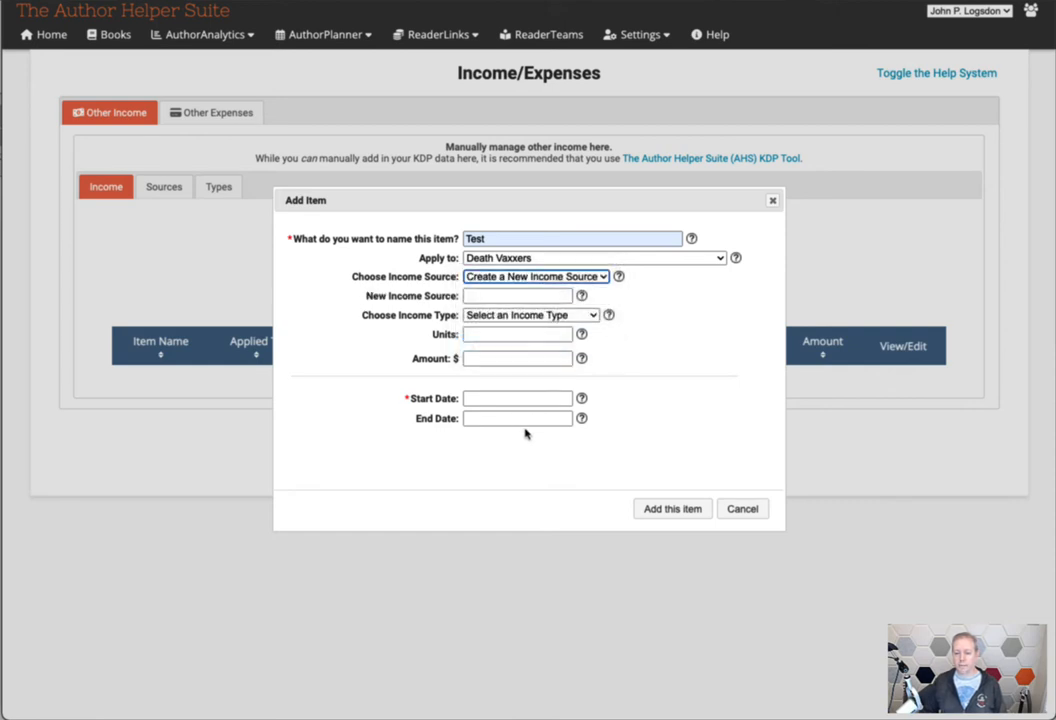
click(521, 295)
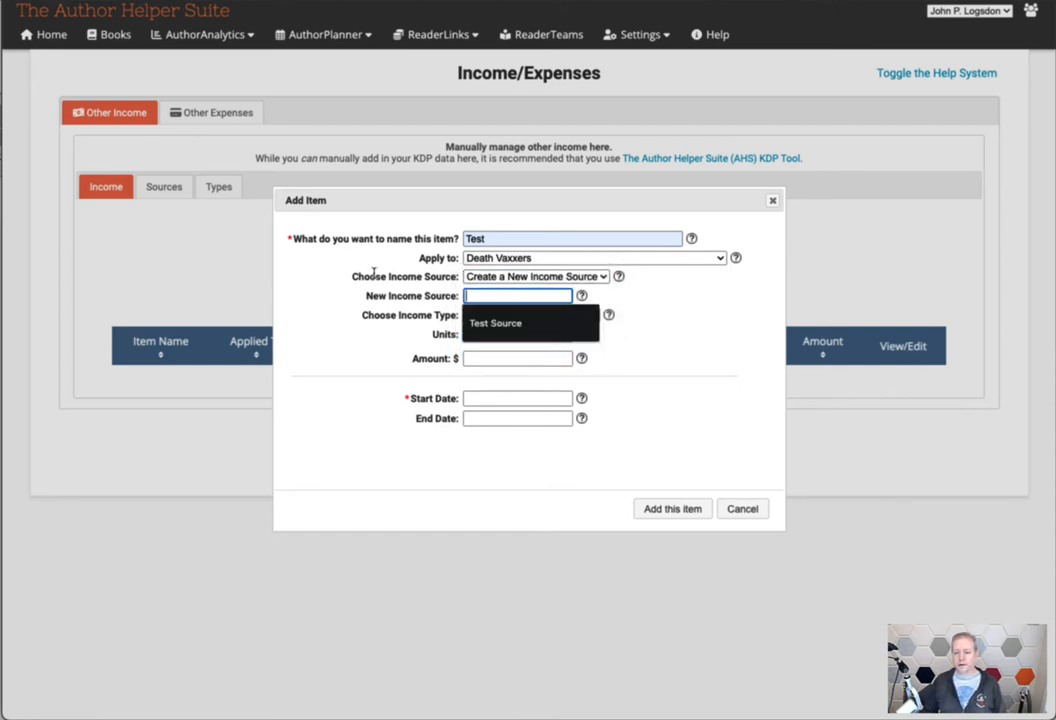
click(518, 324)
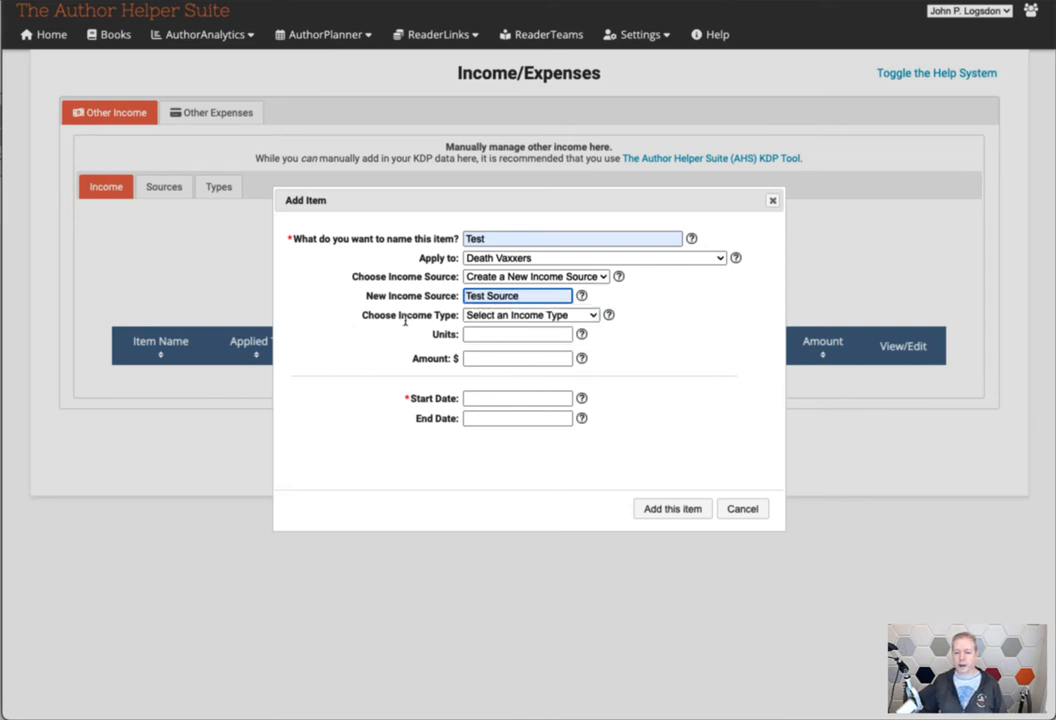
- Set the item's income type to Paperbacks, with 2 units, an amount of $20 and a start date of 05-04-2022
click(594, 315)
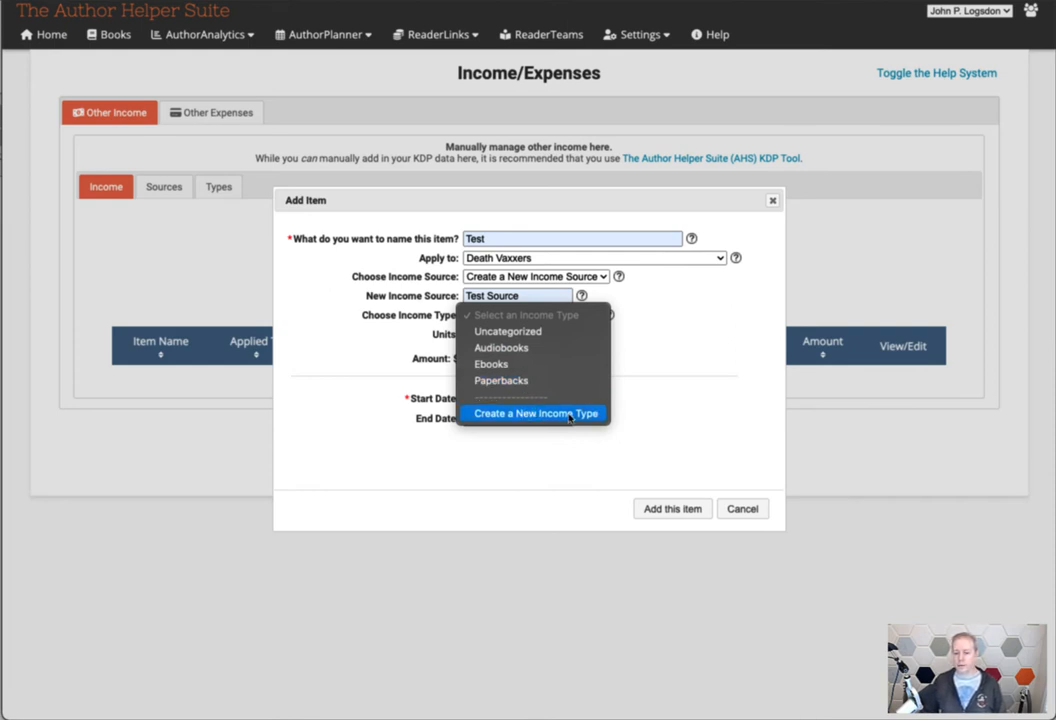
click(526, 382)
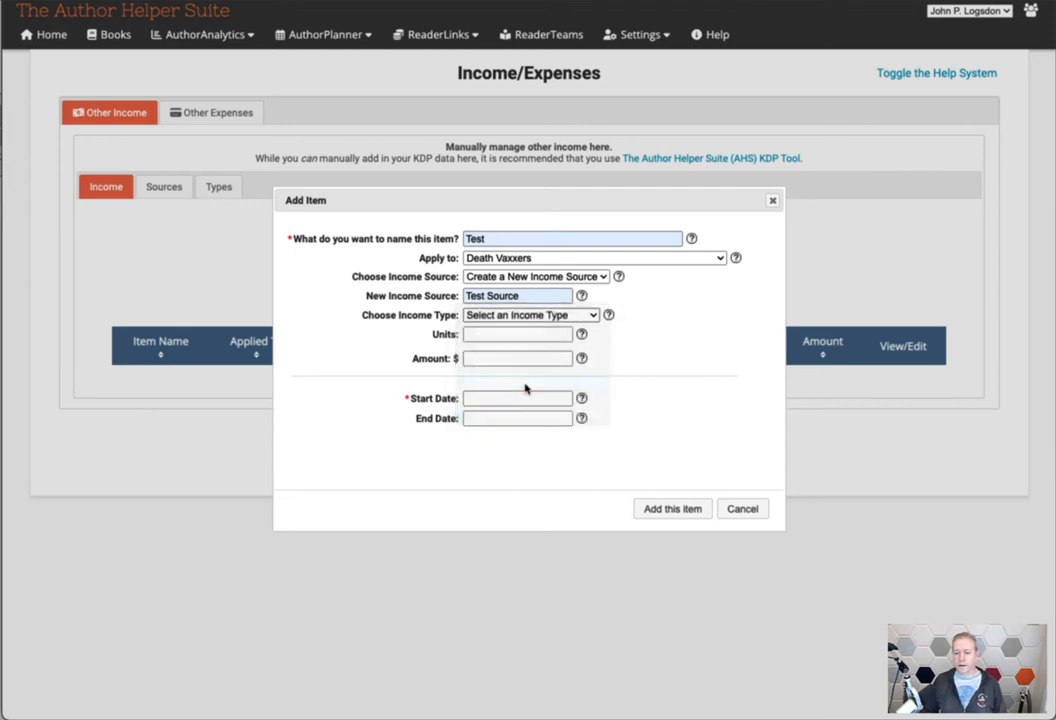
click(520, 334)
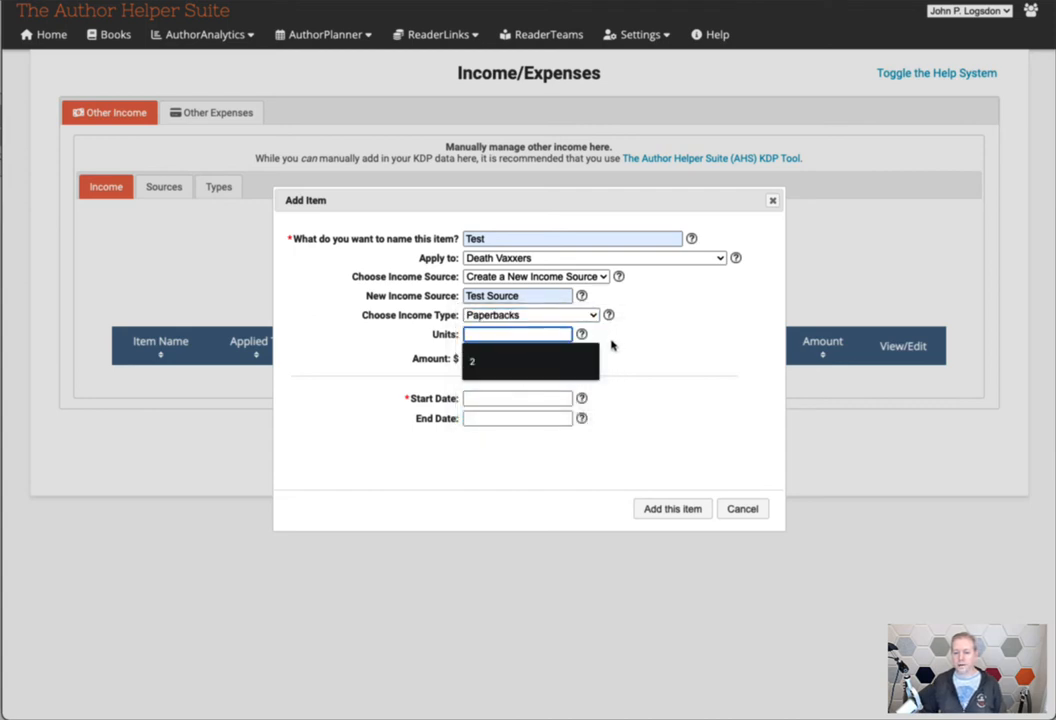
click(524, 362)
click(537, 358)
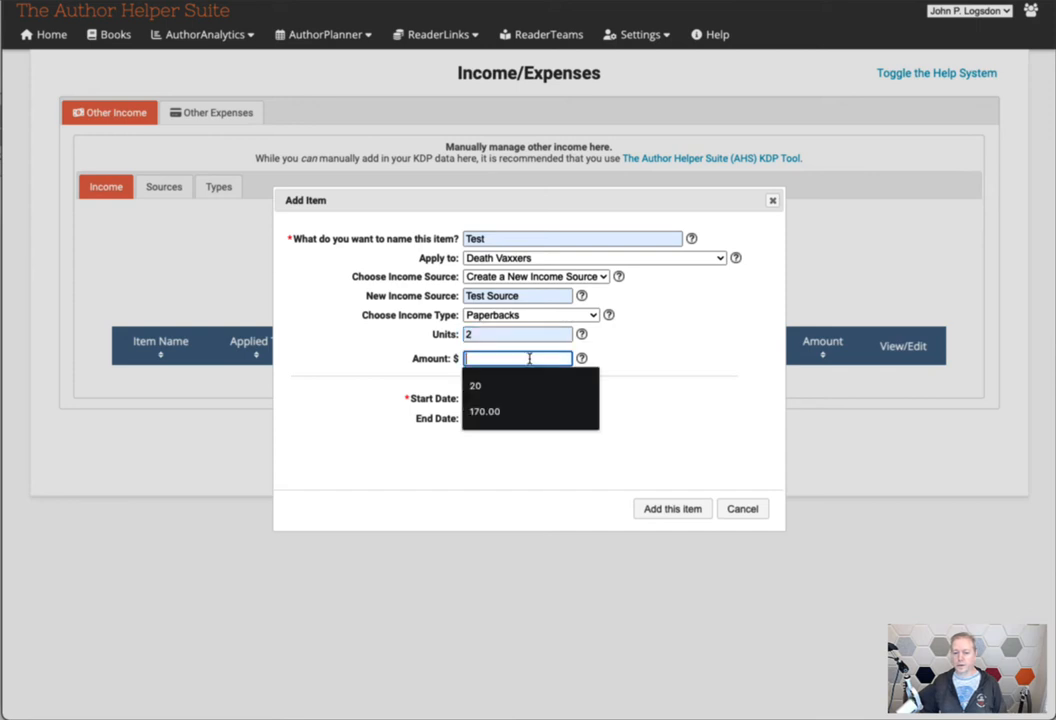
click(505, 383)
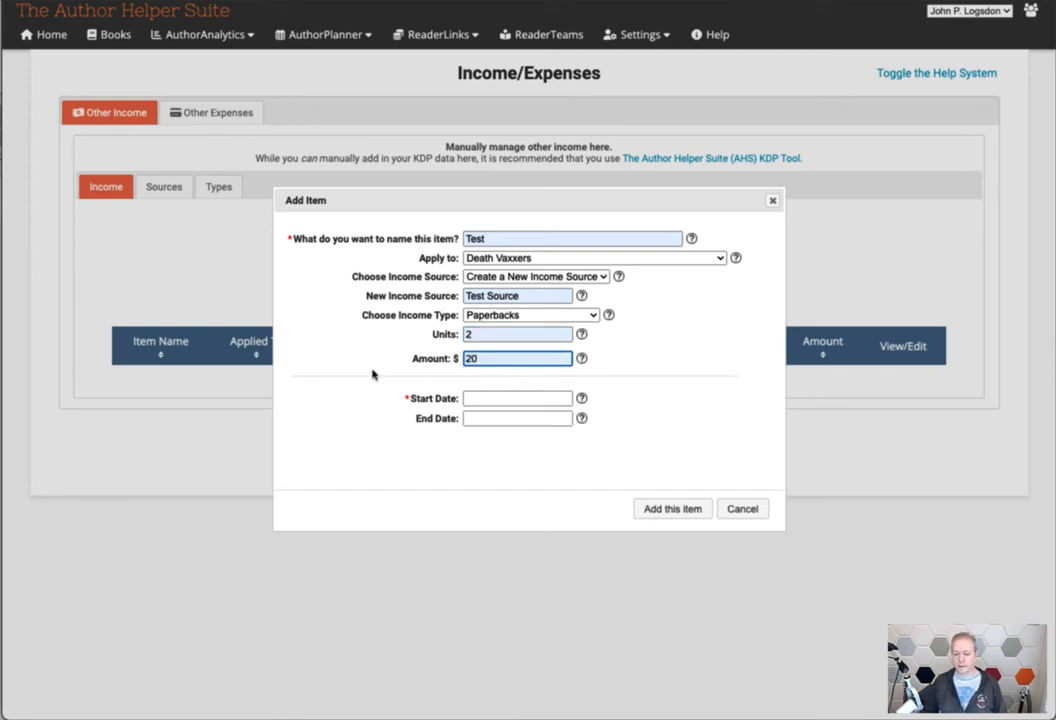
click(502, 399)
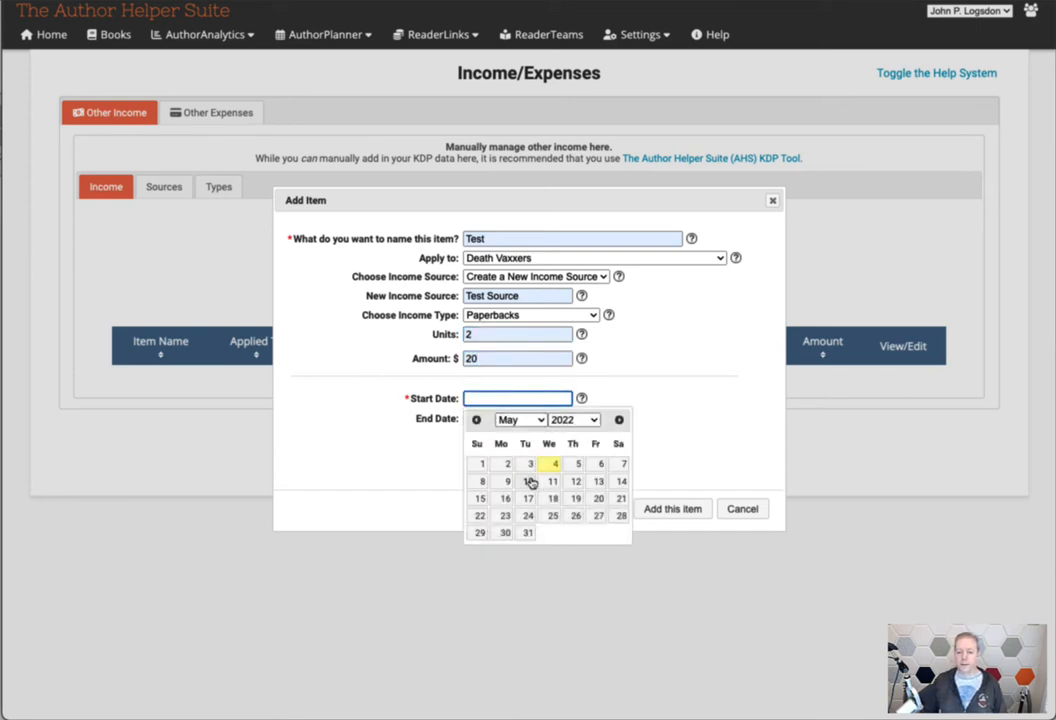
click(553, 464)
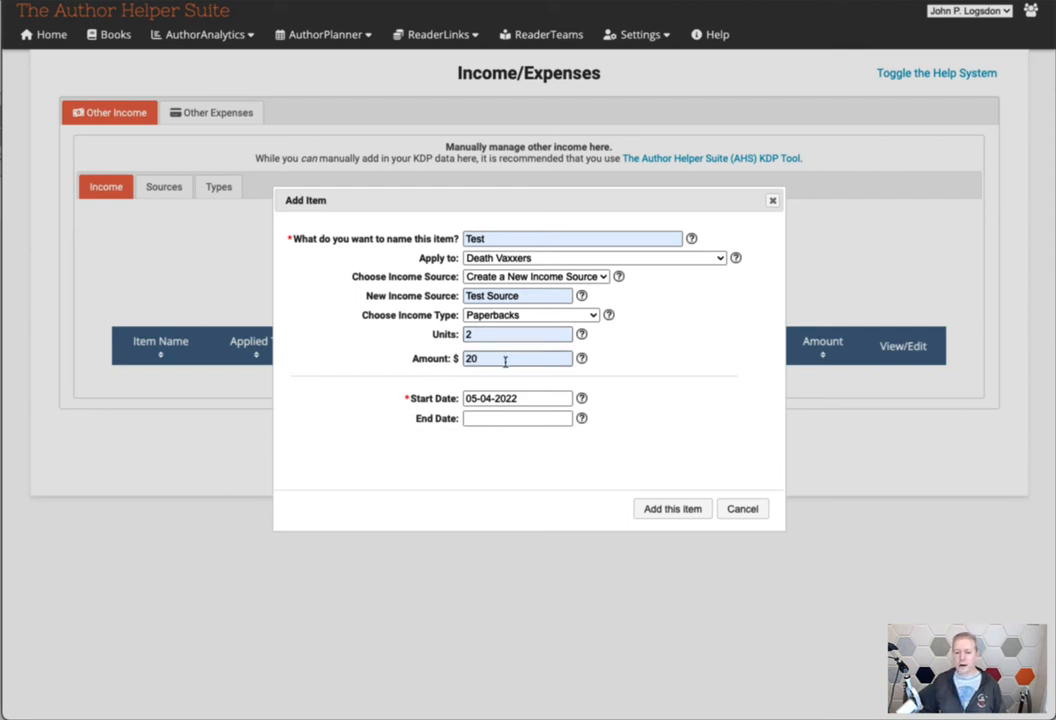
click(448, 335)
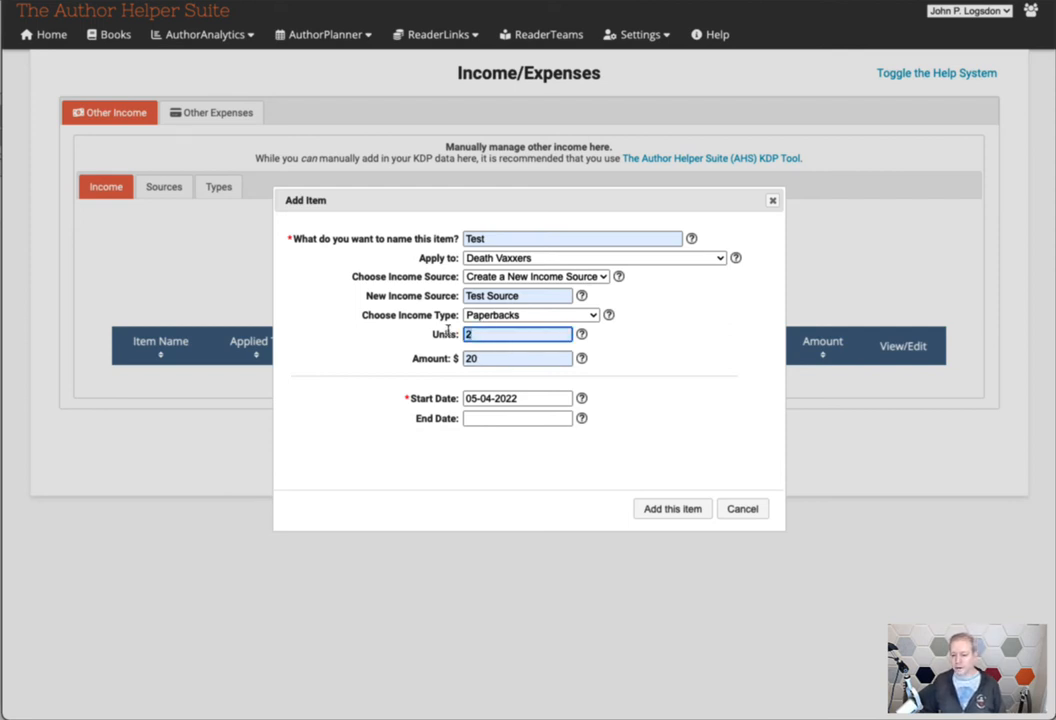
click(453, 357)
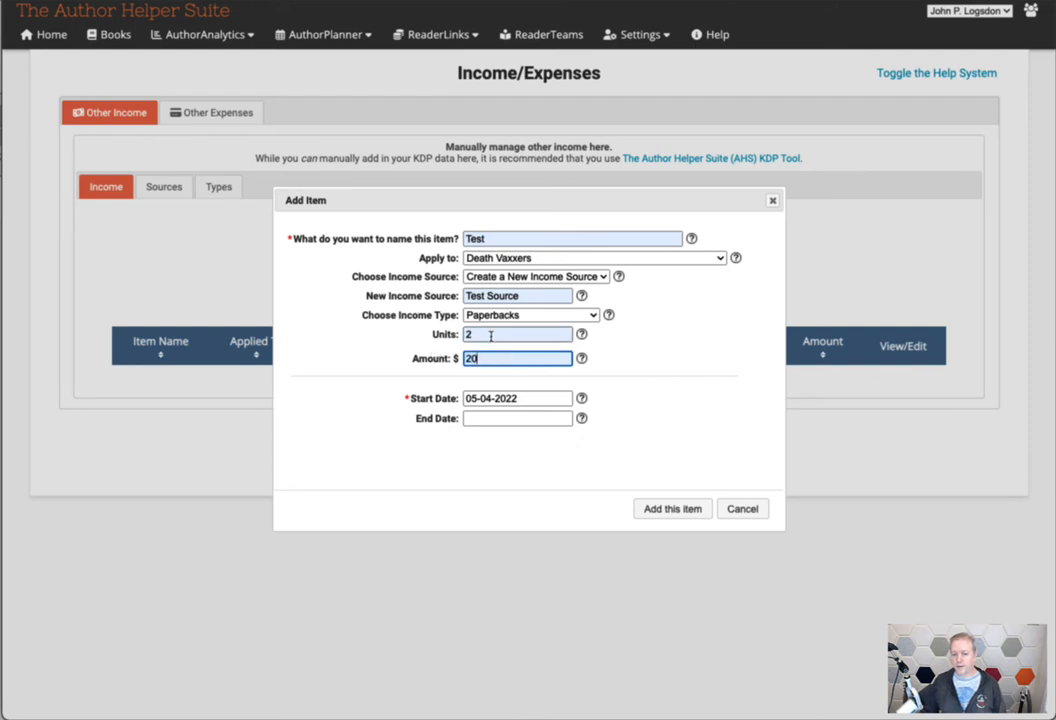
click(497, 334)
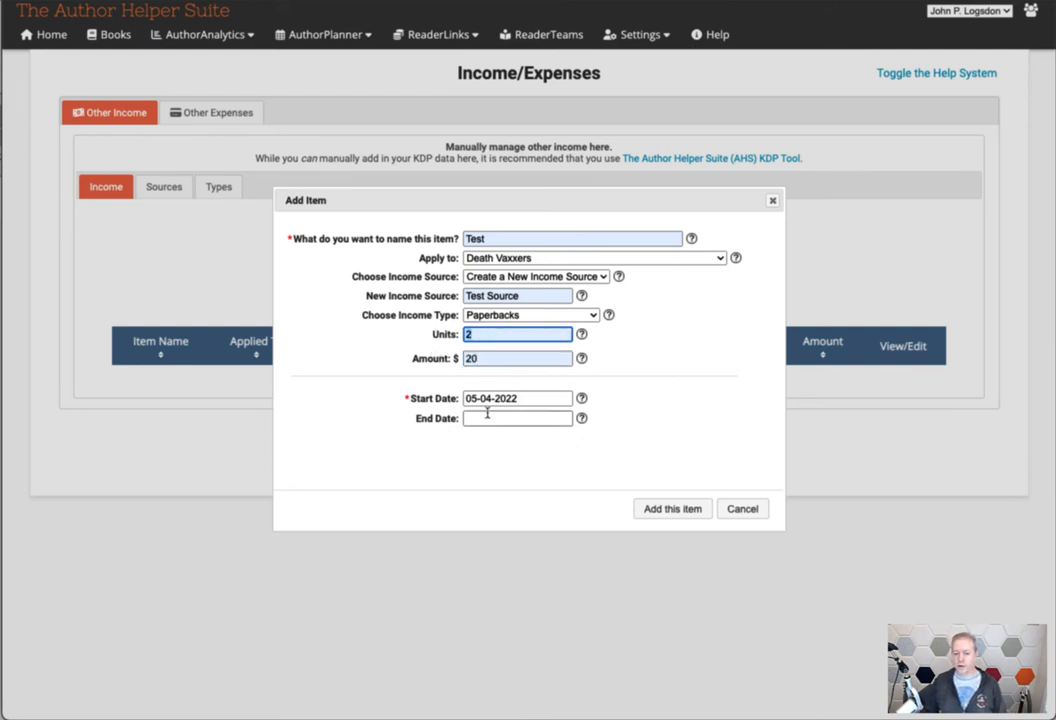
click(480, 360)
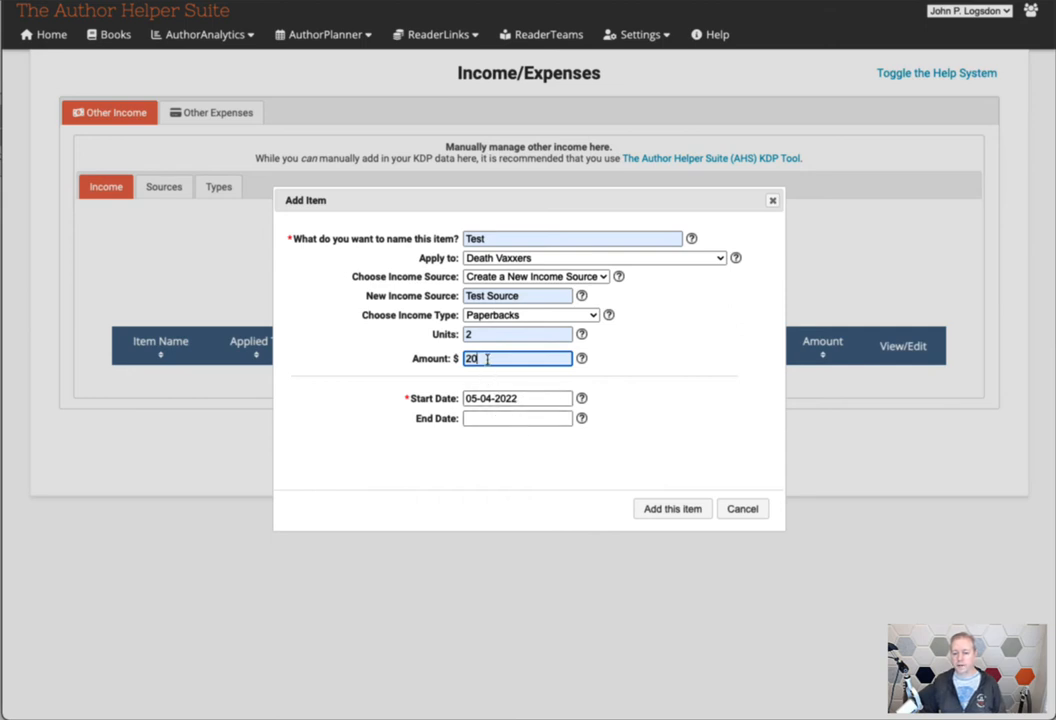
drag(490, 358, 456, 358)
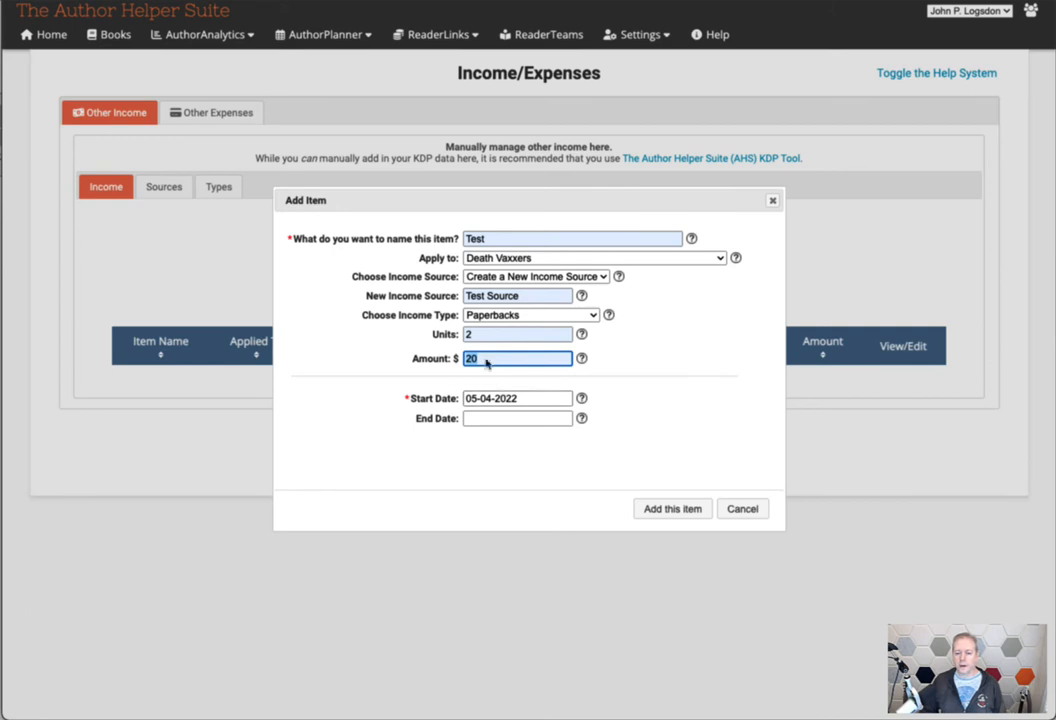
- Add the completed Test item to the income list
click(670, 508)
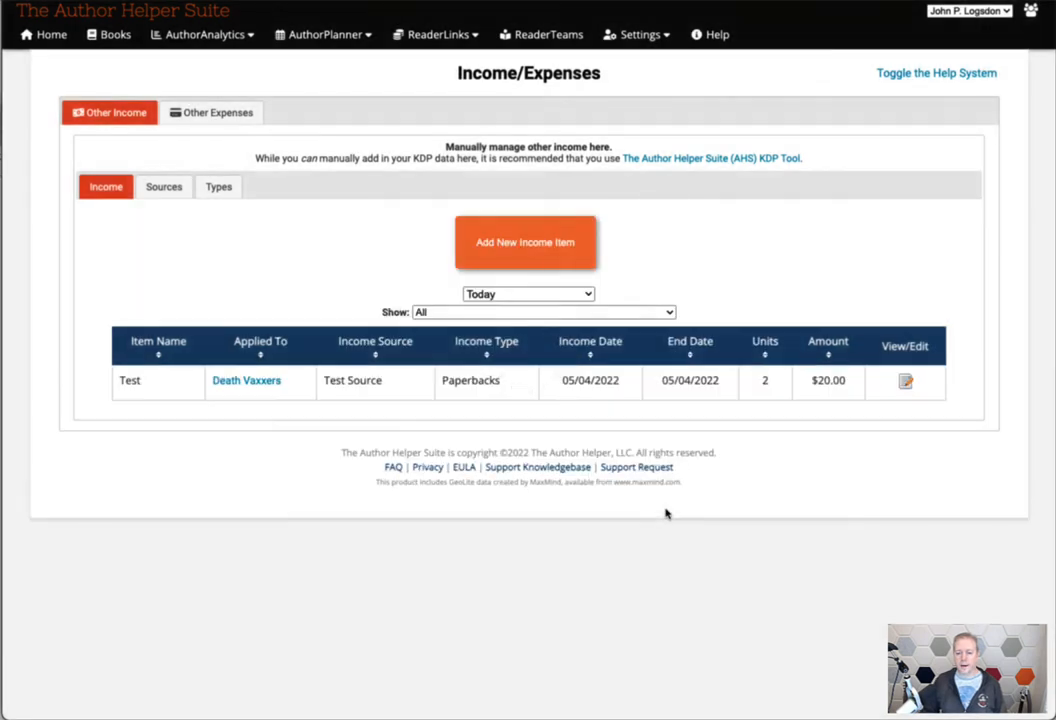
click(558, 296)
click(563, 296)
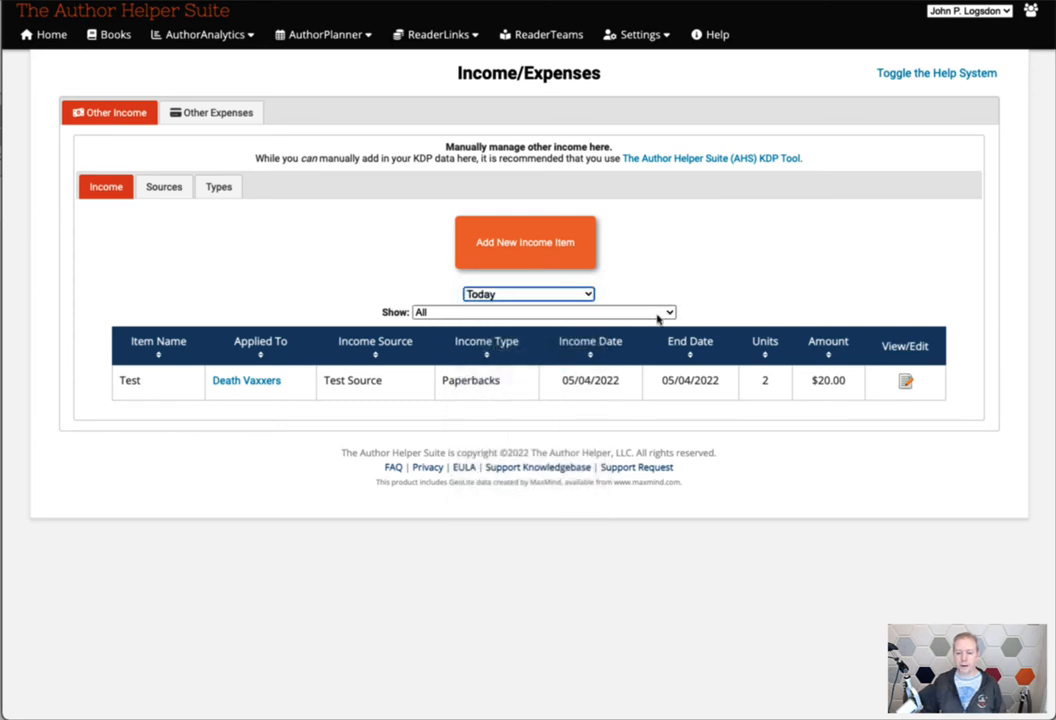
click(660, 316)
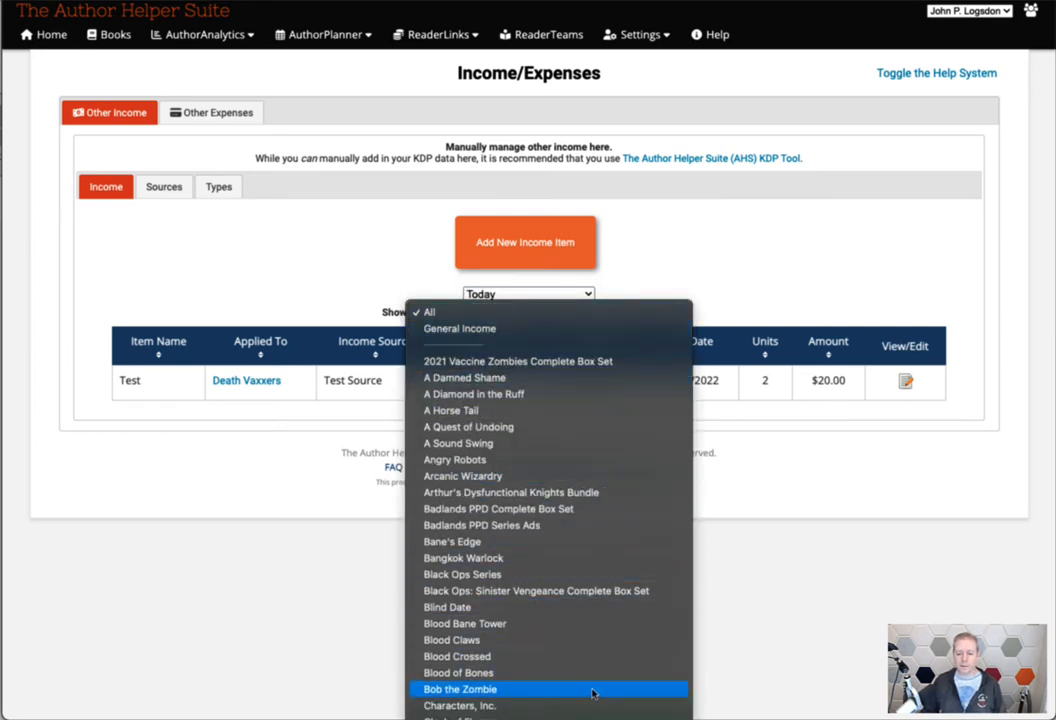
click(767, 296)
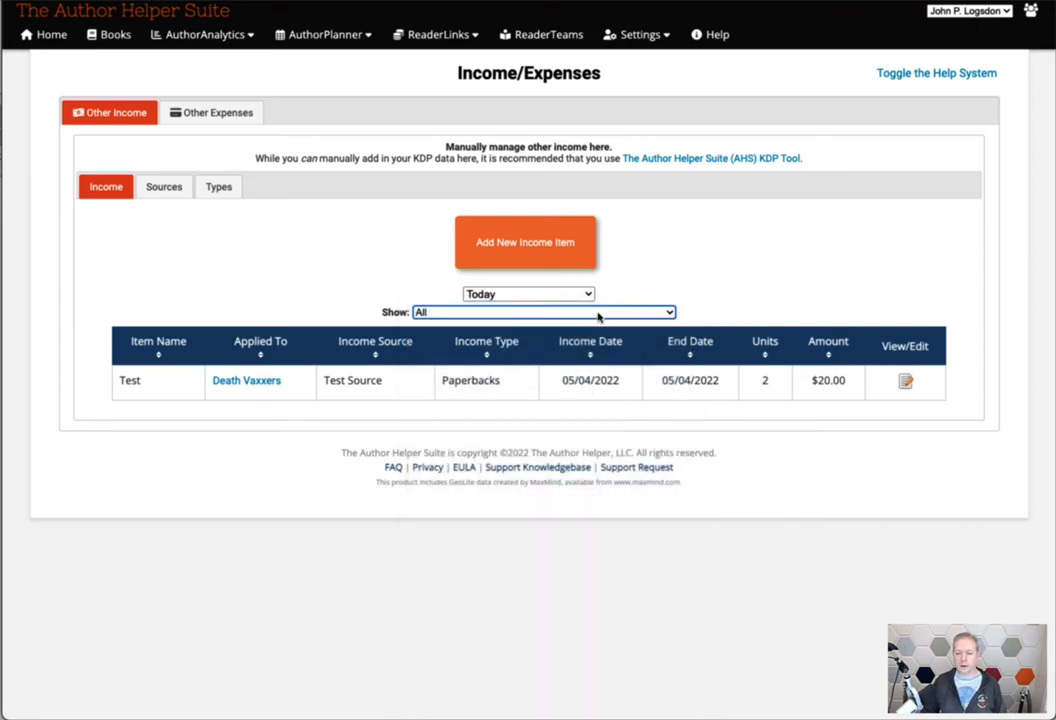
- Change the Test income item's start and end dates to 05-03-2022 and save the update
click(904, 380)
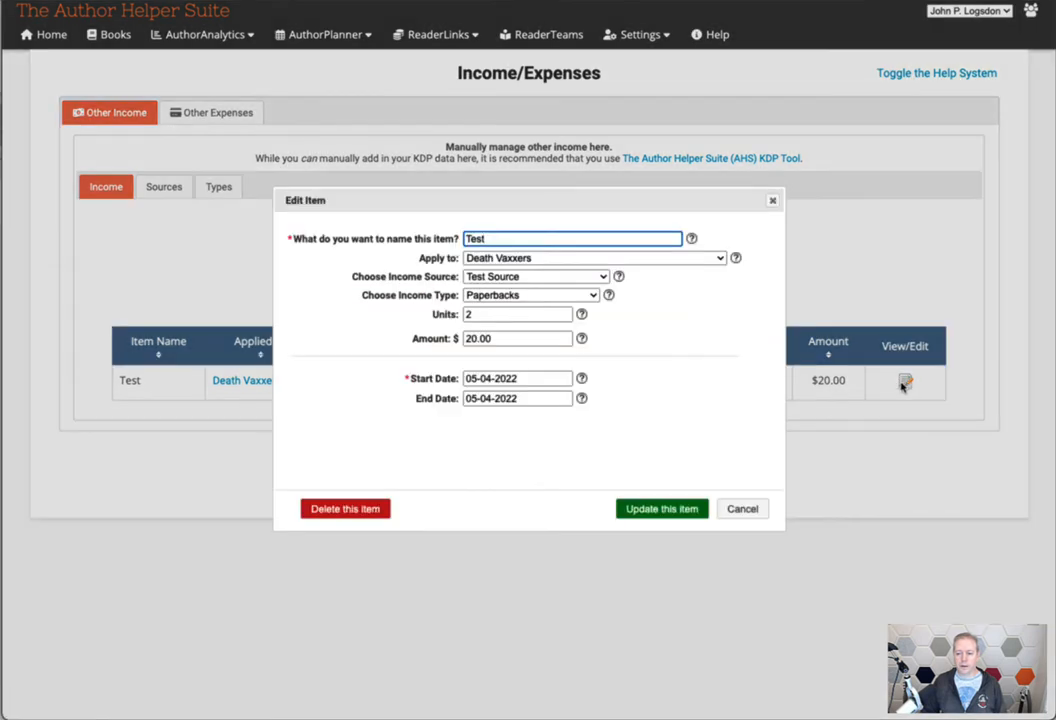
click(534, 379)
click(530, 443)
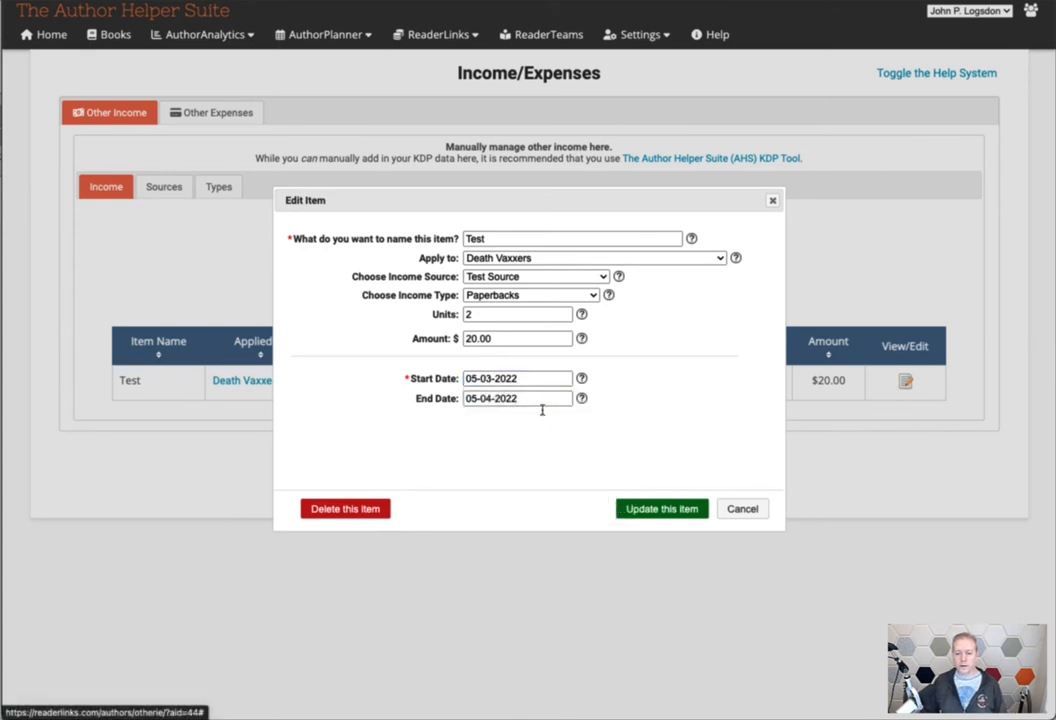
click(540, 400)
click(530, 463)
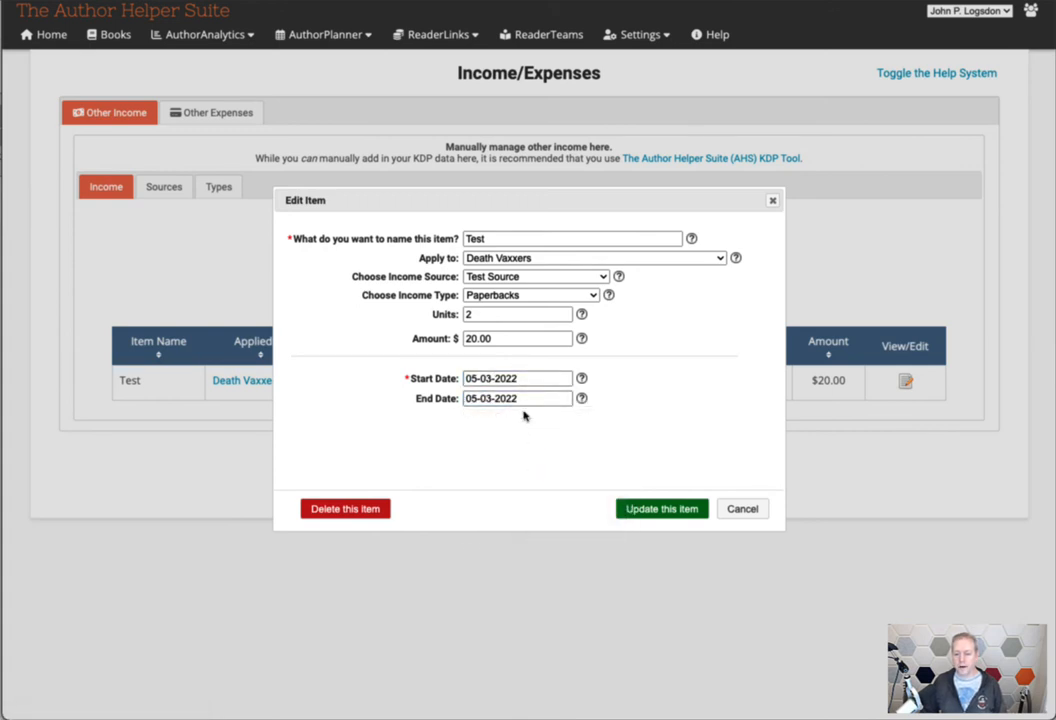
click(643, 510)
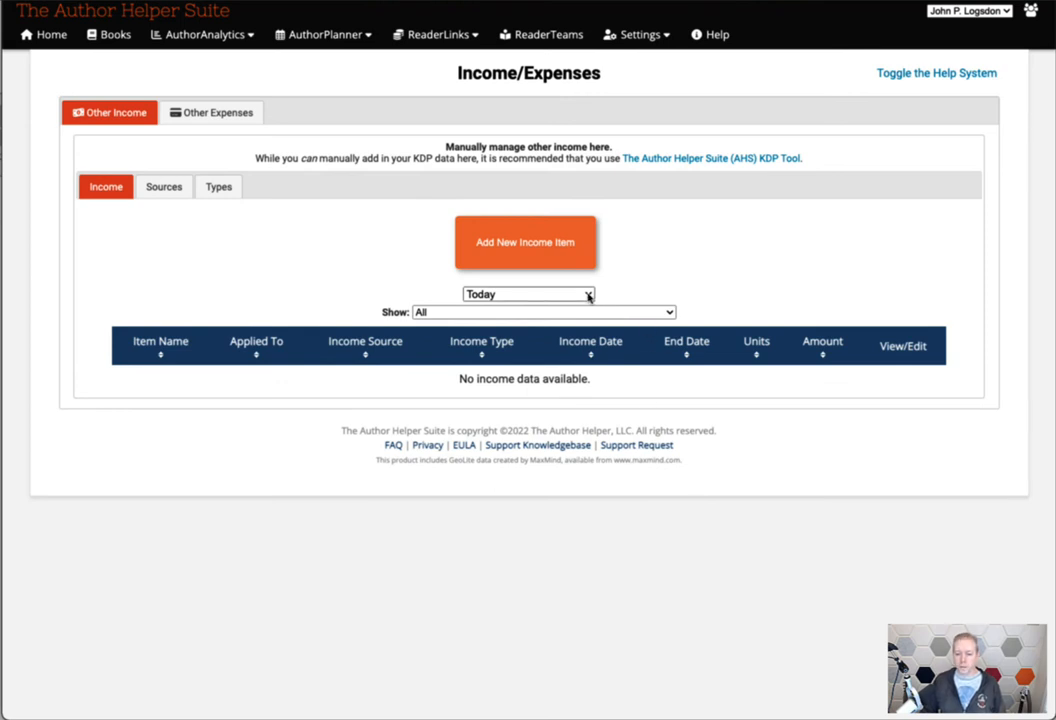
- Filter the income list to Yesterday, followed by This Month, to view the Test item
click(587, 295)
click(585, 312)
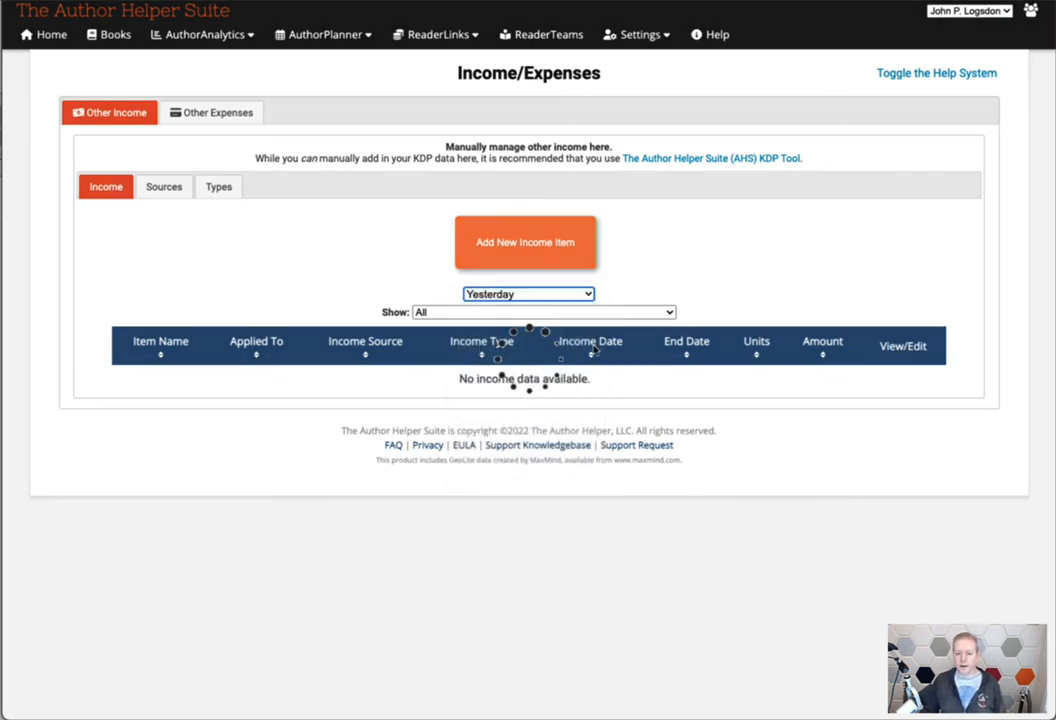
click(589, 294)
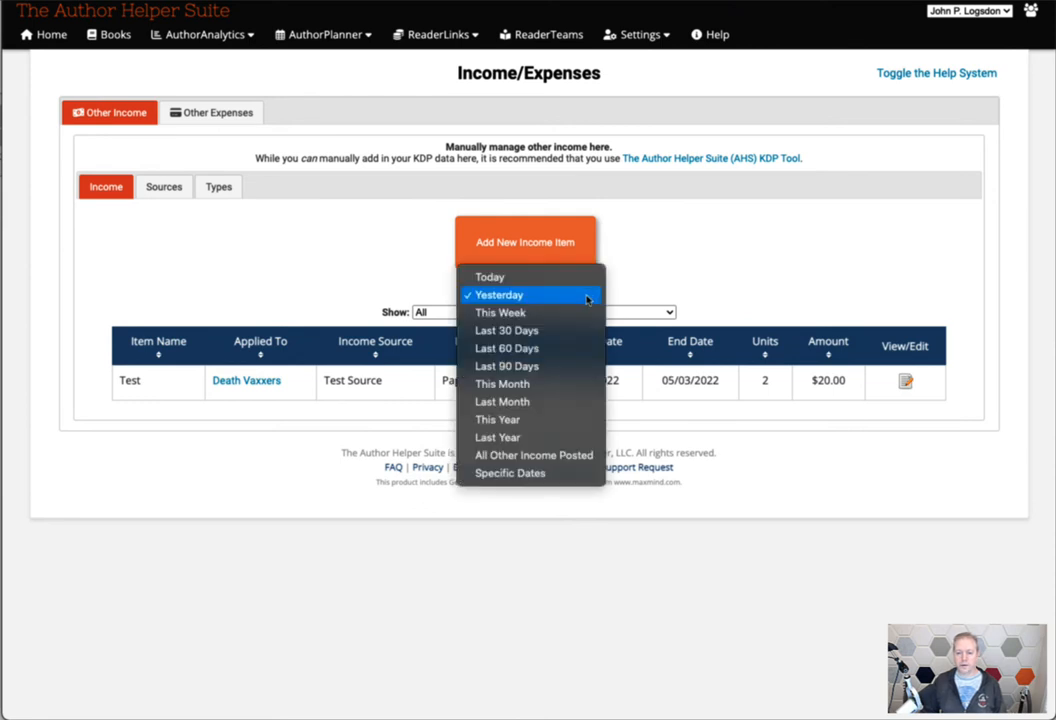
click(563, 383)
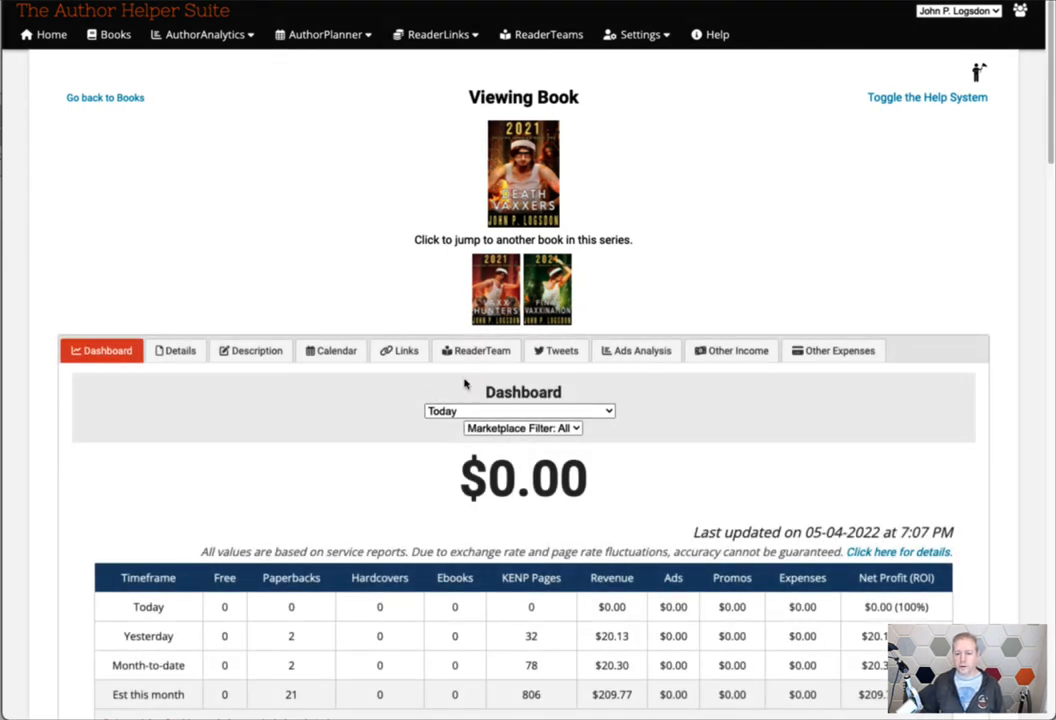
- View the Other Income entries for Yesterday on the Death Vaxxers book page
click(732, 350)
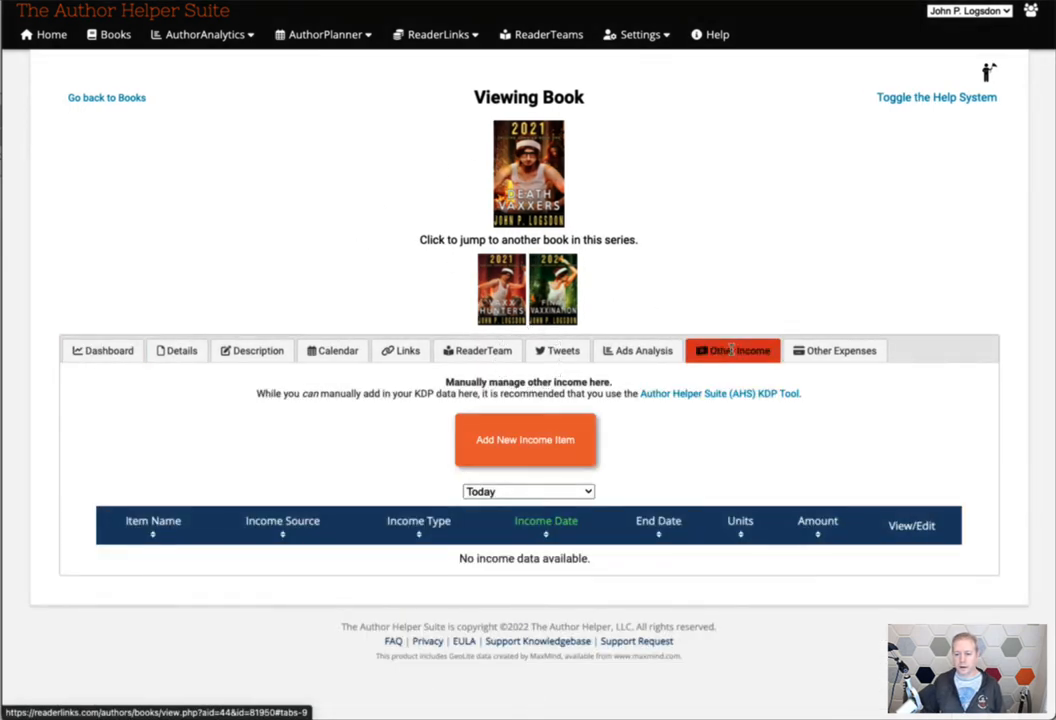
click(528, 491)
click(540, 507)
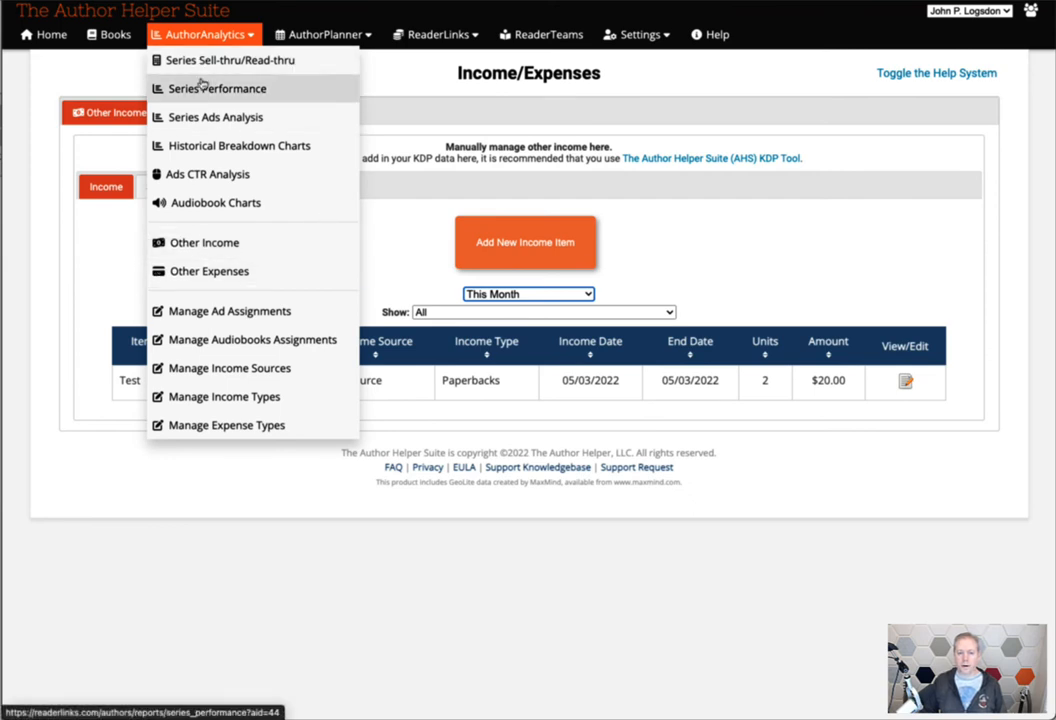
- Rename the income source "Test Source" to "Test Source 2" on the main Income/Expenses page
click(243, 254)
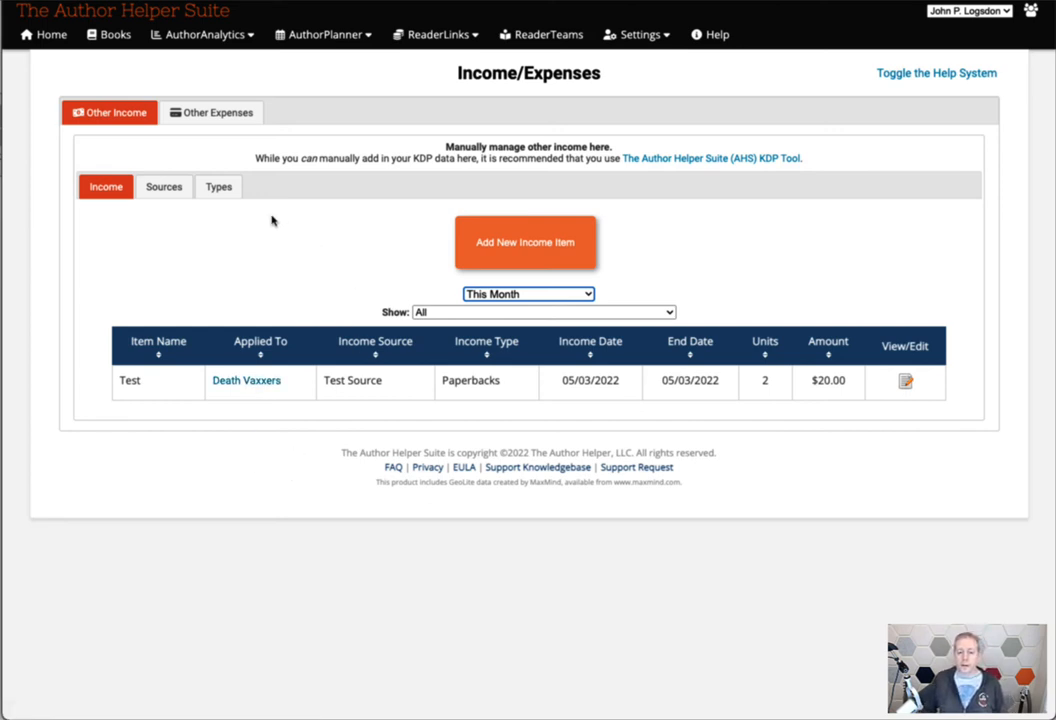
click(166, 190)
drag(202, 354, 127, 352)
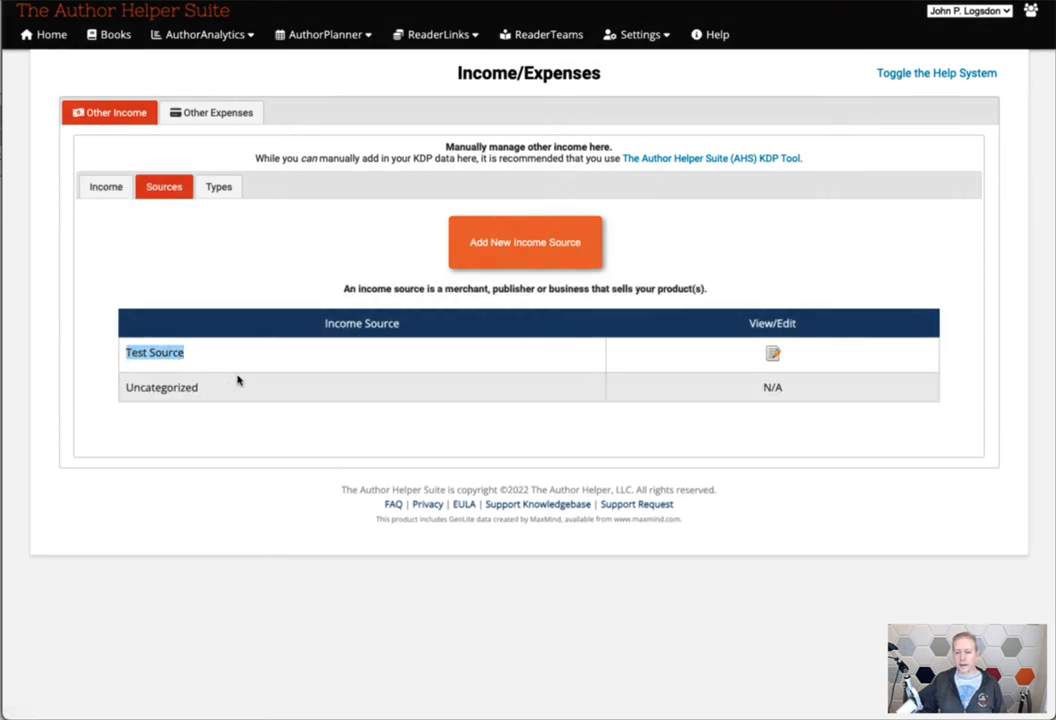
click(773, 354)
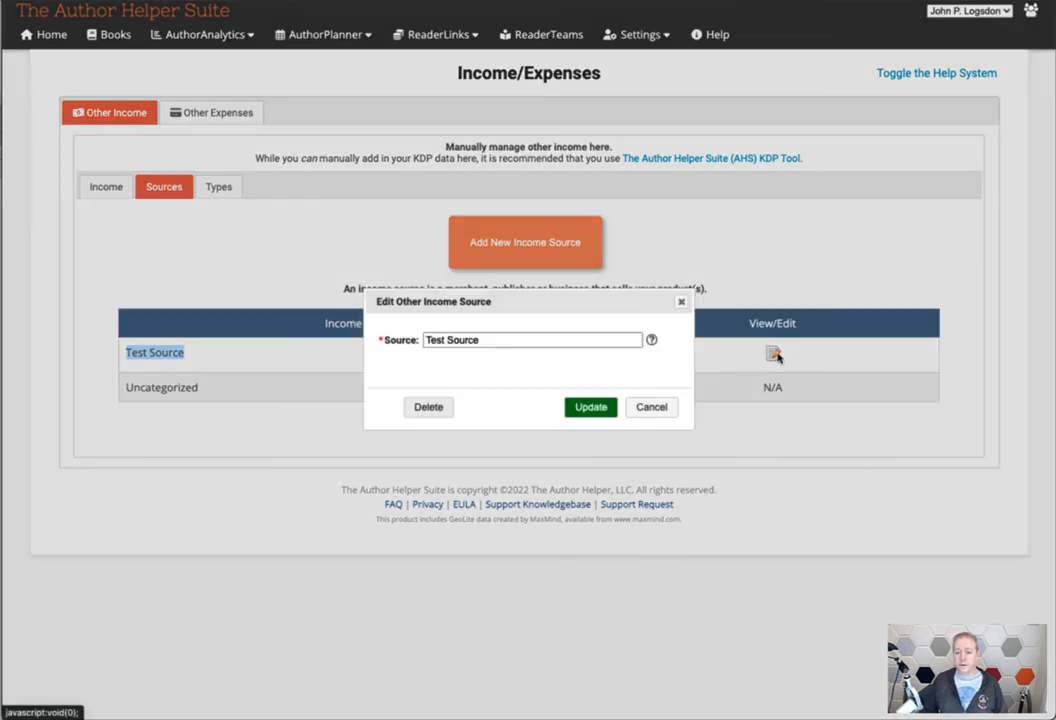
click(537, 343)
text(2)
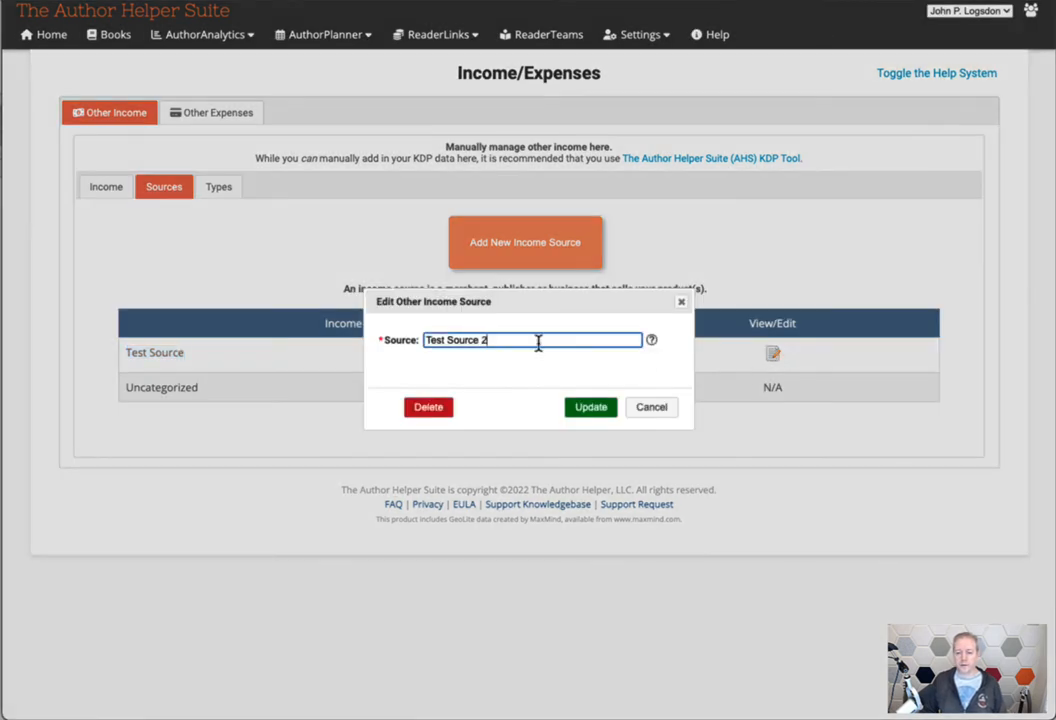
click(590, 407)
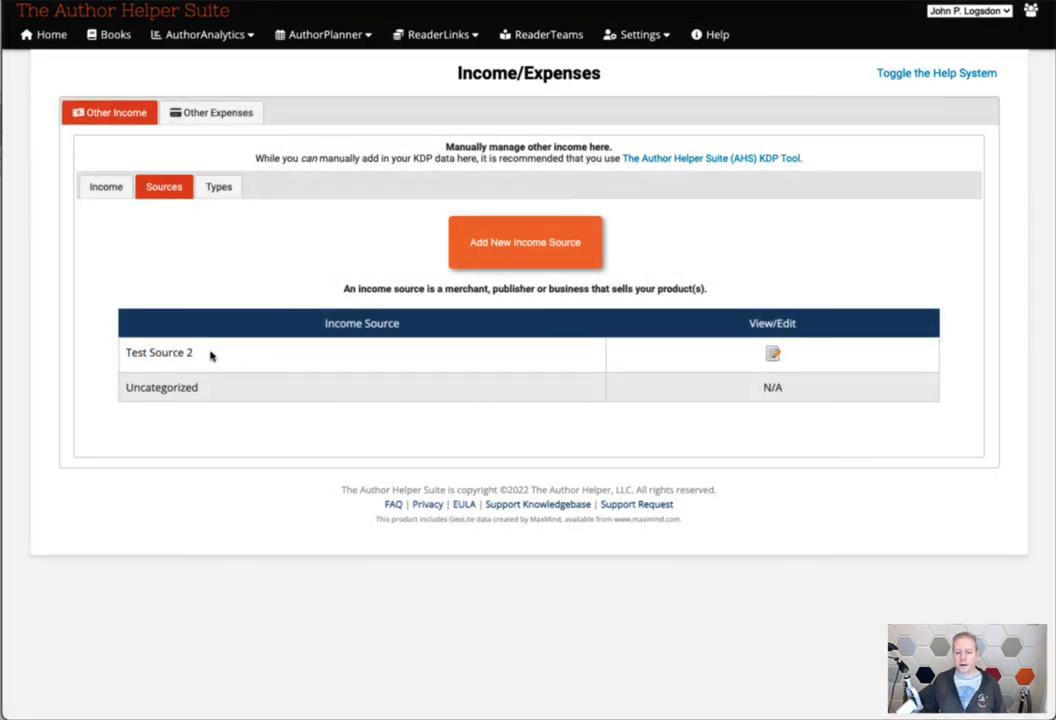
- Check the Test item's income source in the main income list and in the Death Vaxxers book's Other Income for Yesterday
click(107, 195)
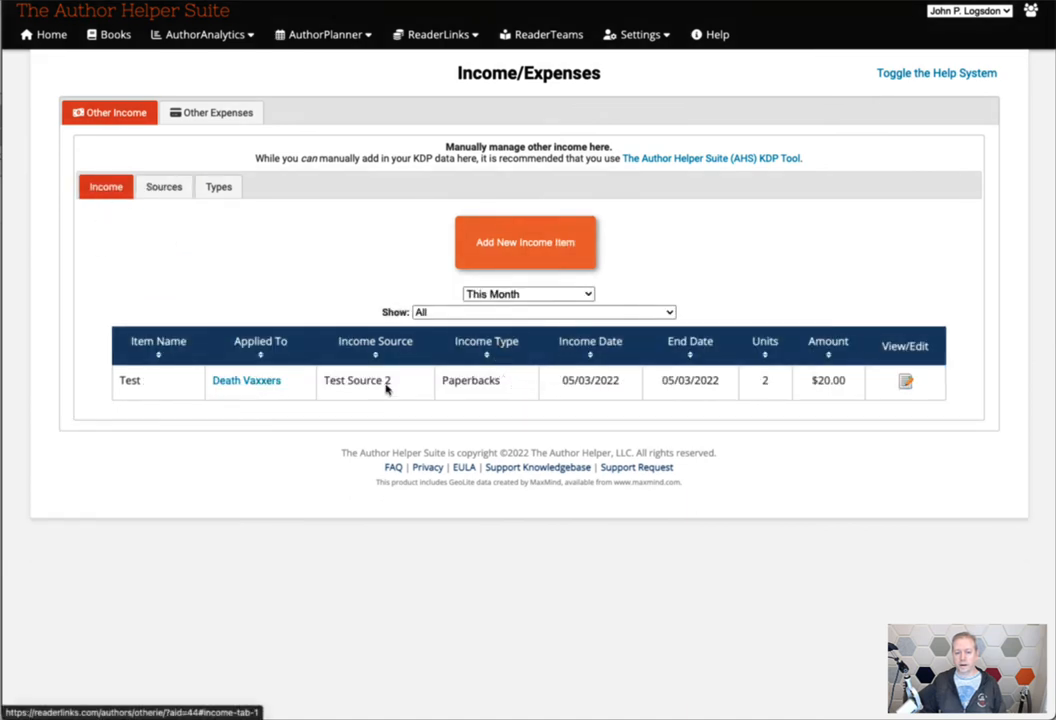
drag(387, 381, 322, 380)
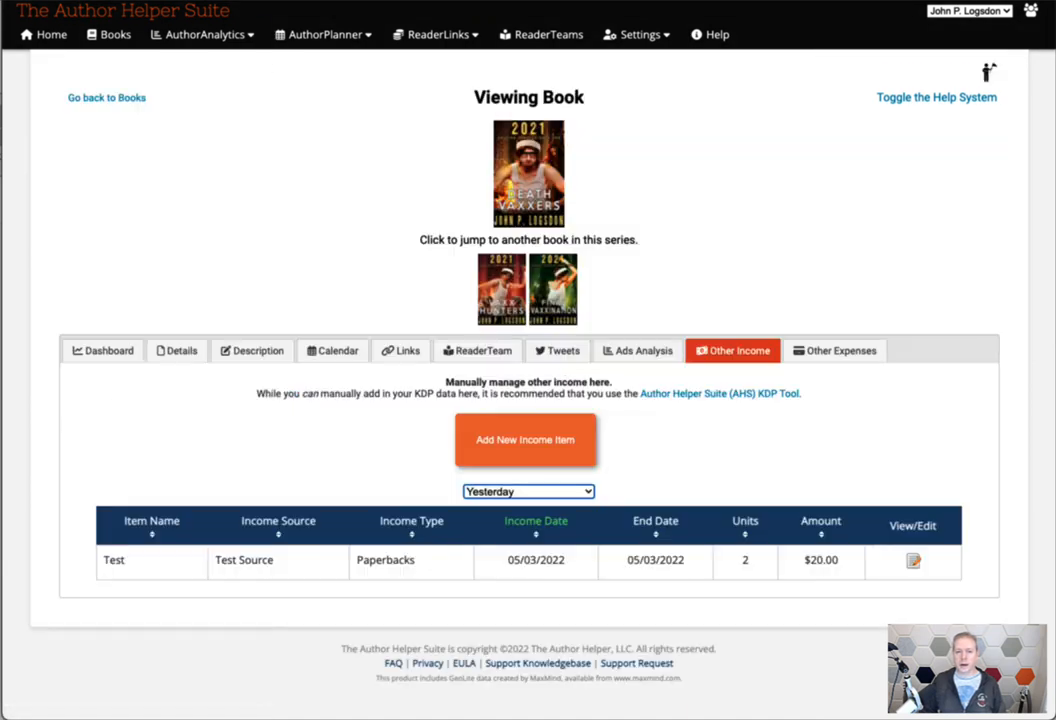
click(205, 34)
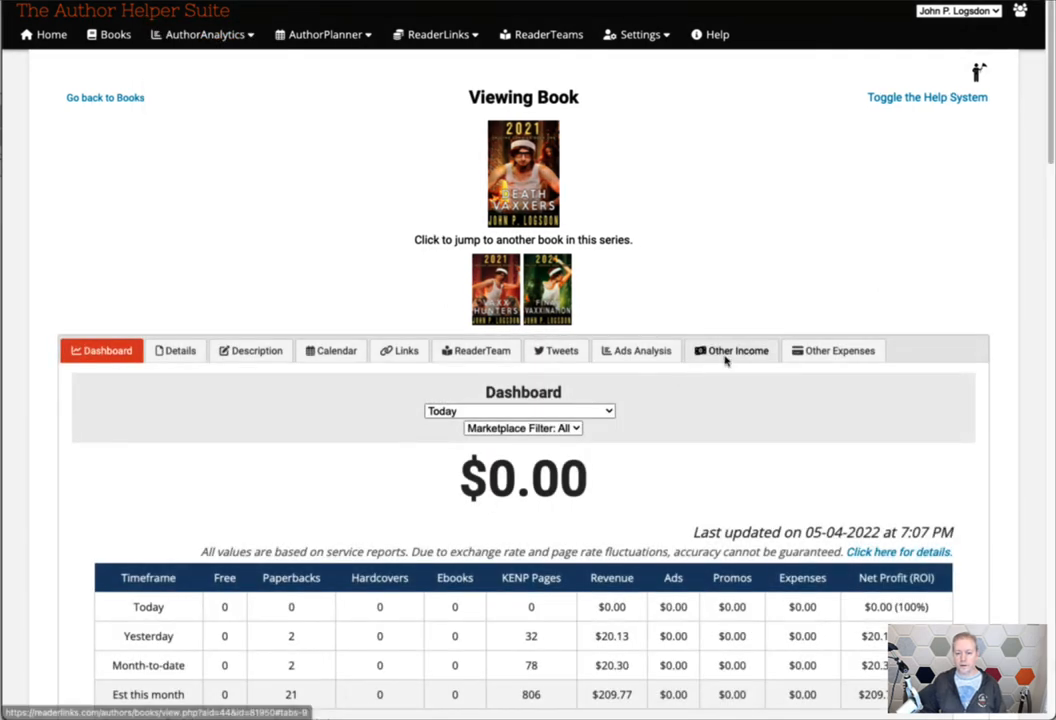
click(727, 354)
click(512, 491)
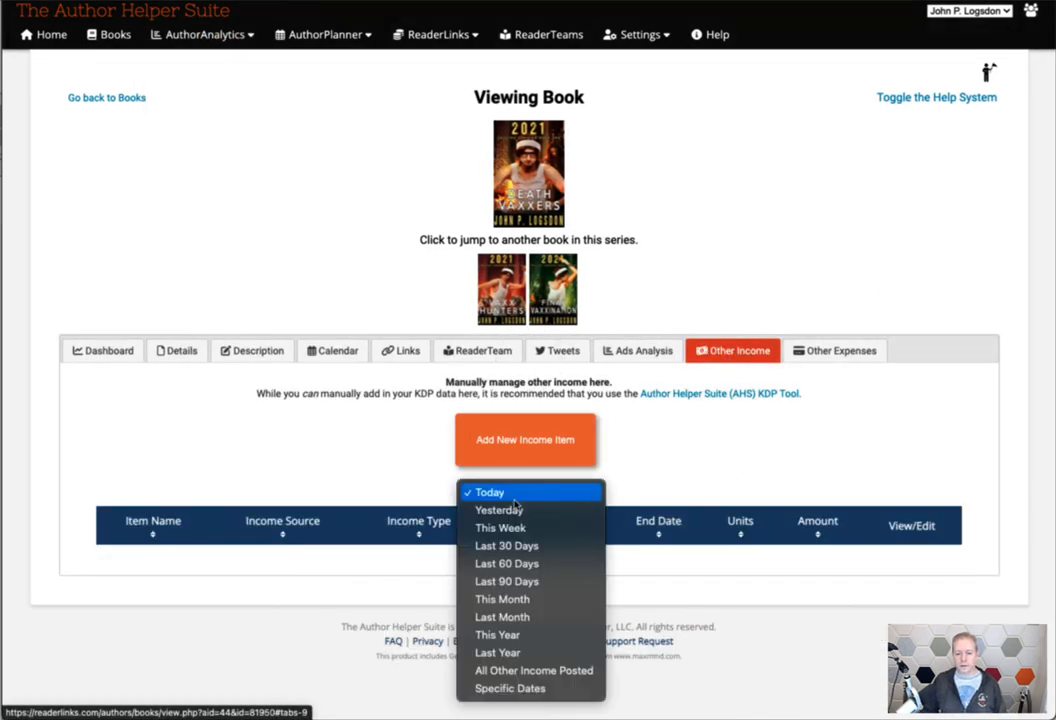
click(512, 512)
drag(285, 561, 219, 566)
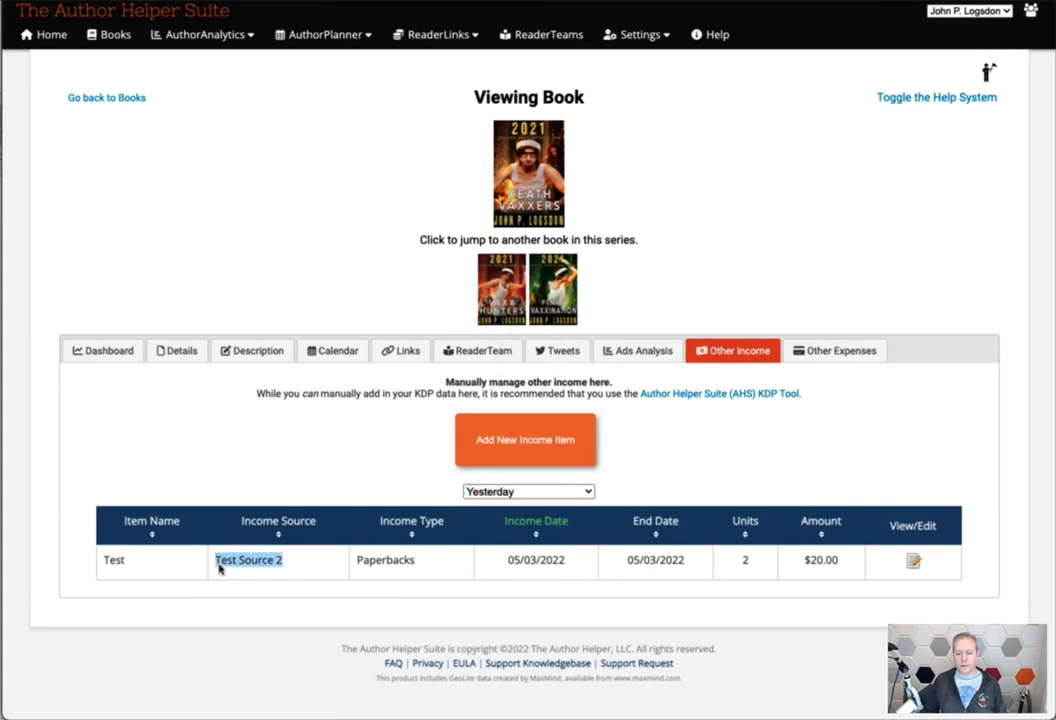
click(292, 598)
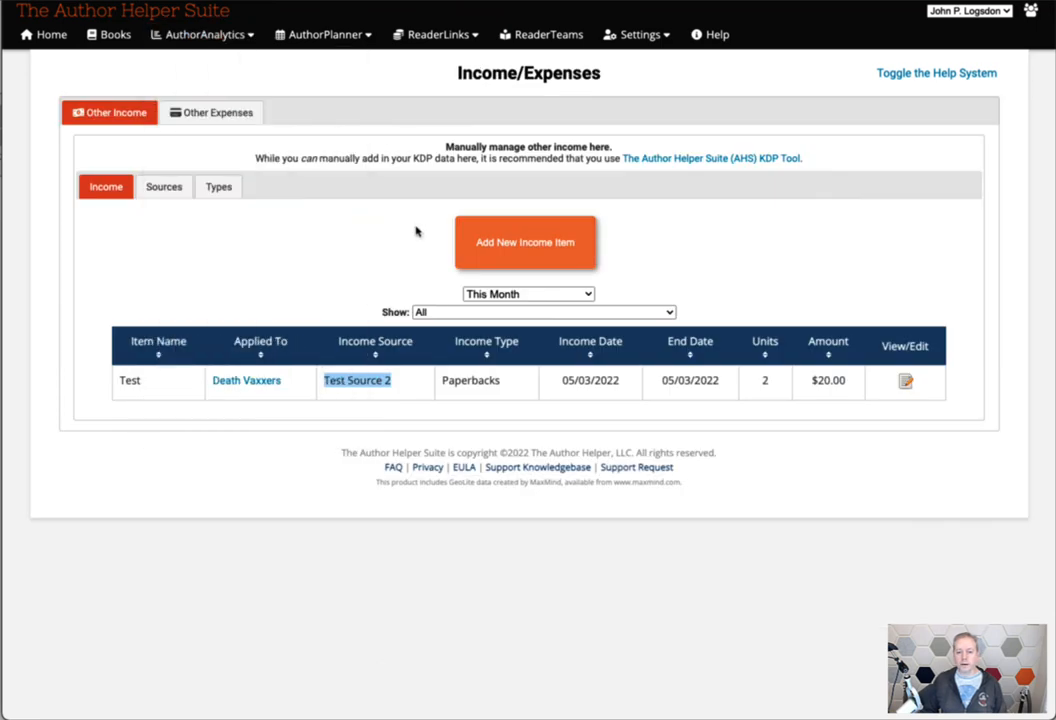
- Review the available income types and their description, look over the income sources, and return to the income list
click(277, 210)
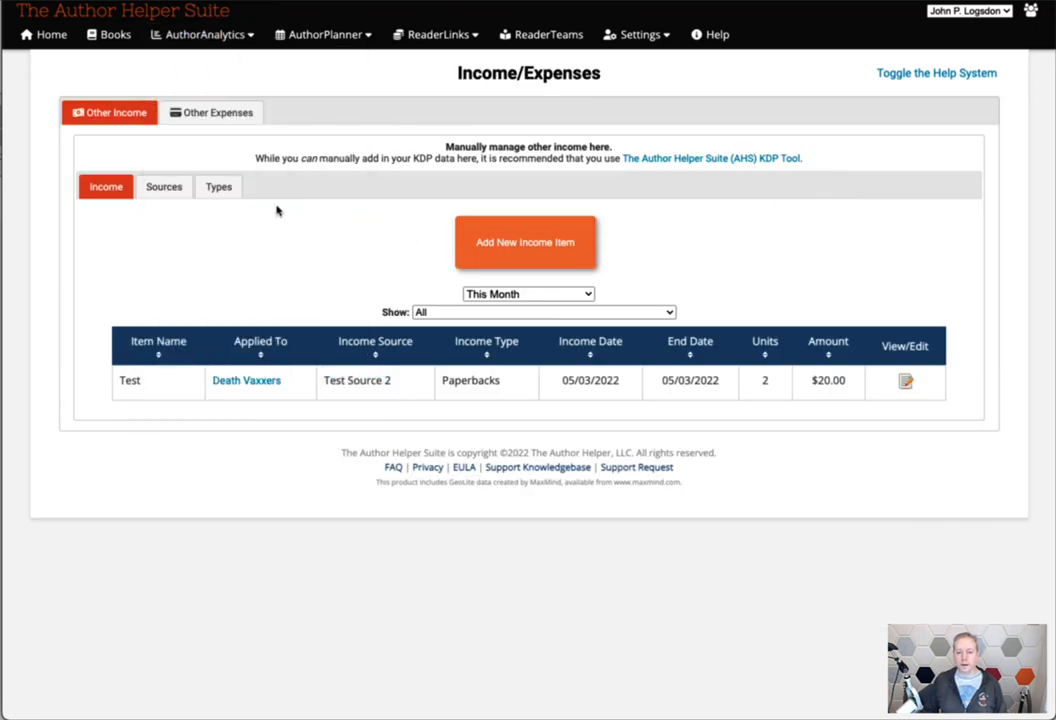
click(219, 188)
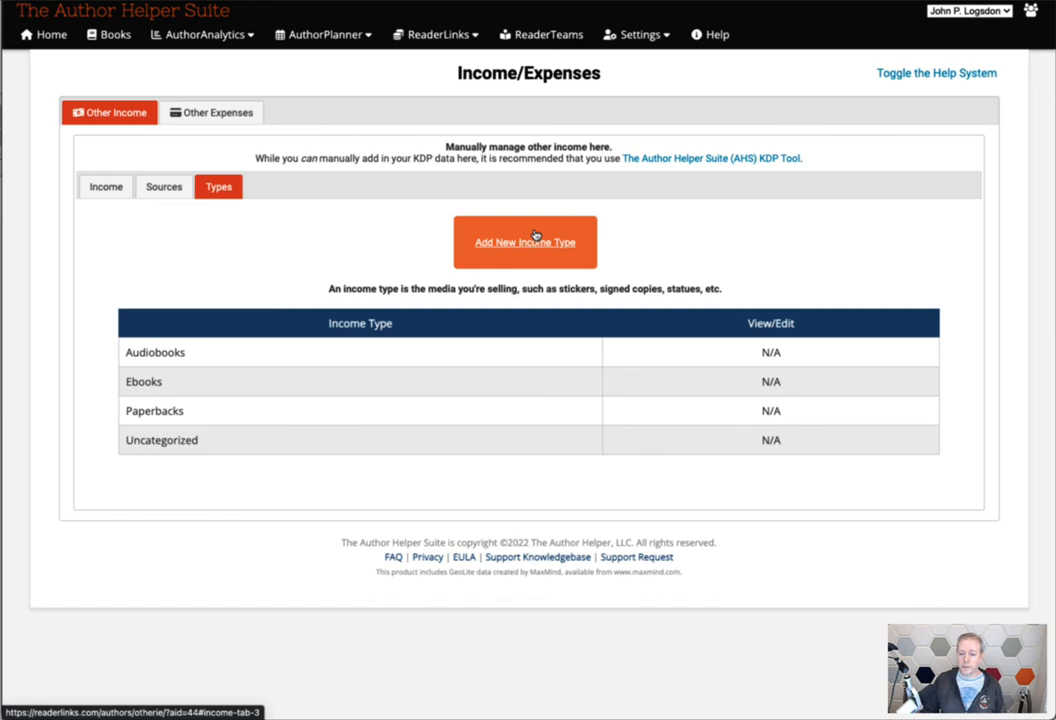
drag(557, 289, 662, 289)
click(680, 288)
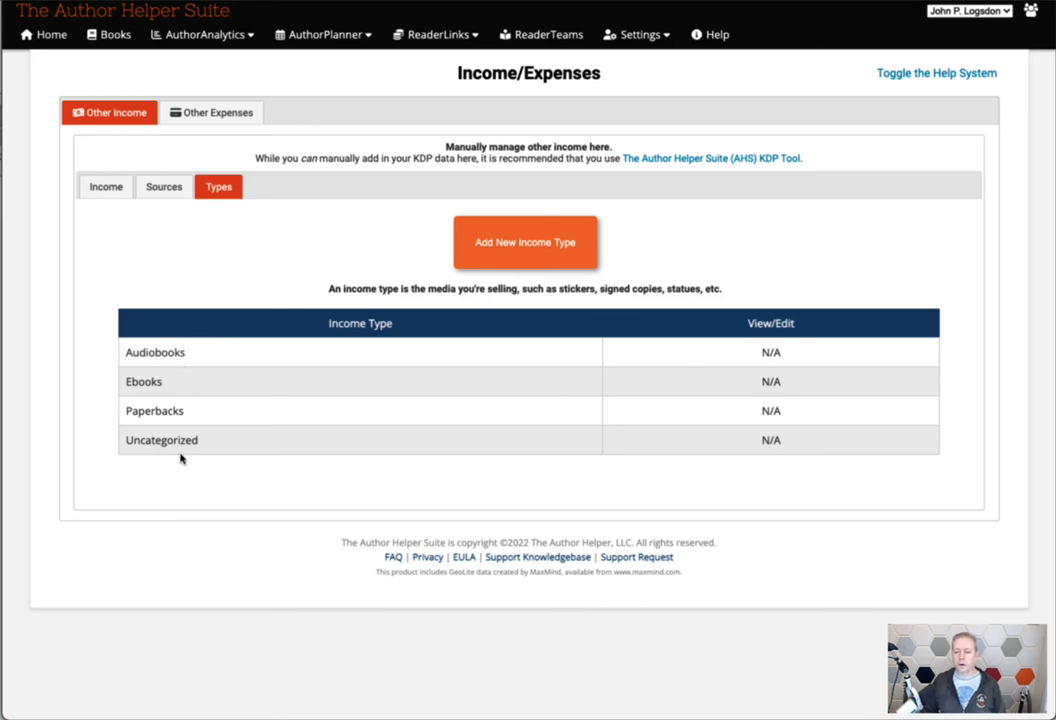
click(166, 186)
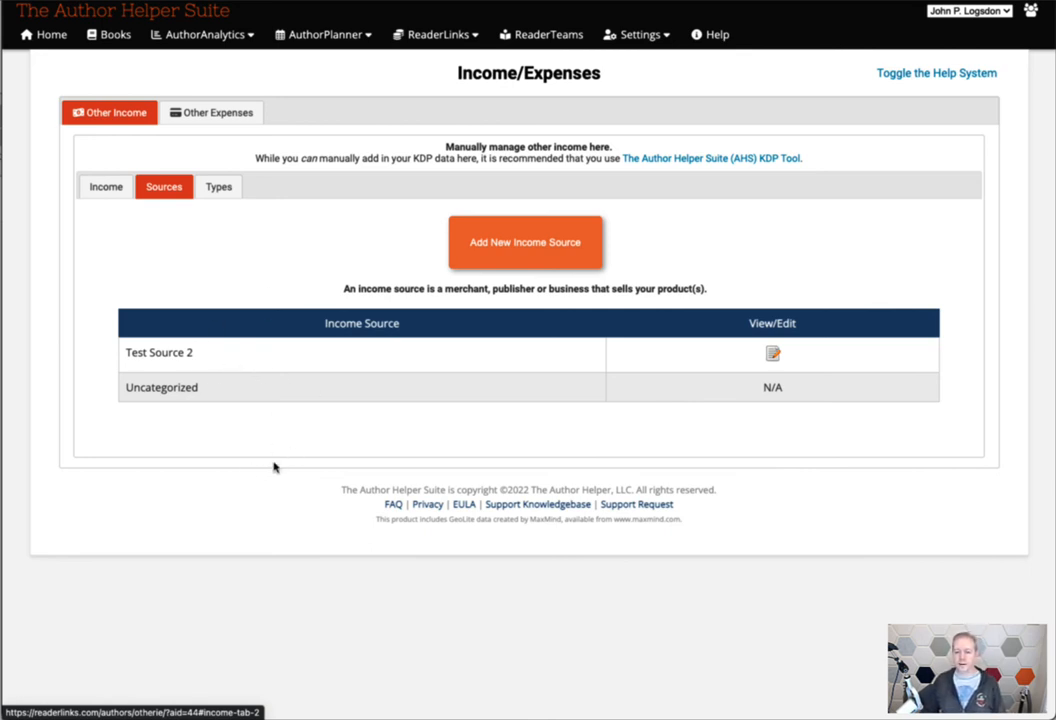
click(110, 191)
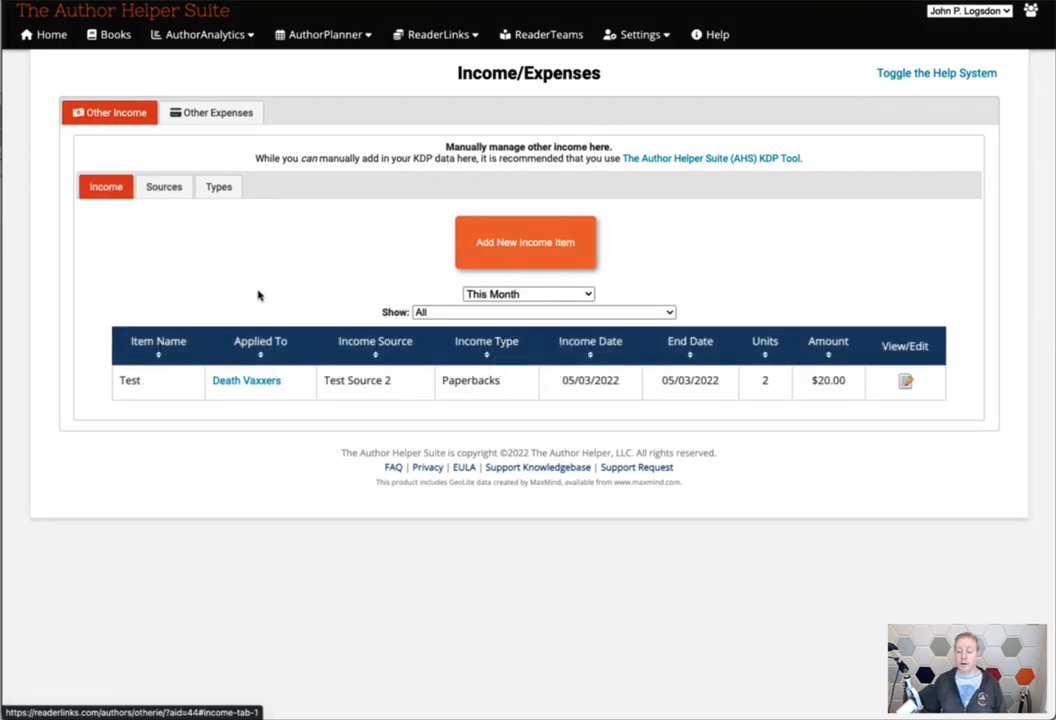